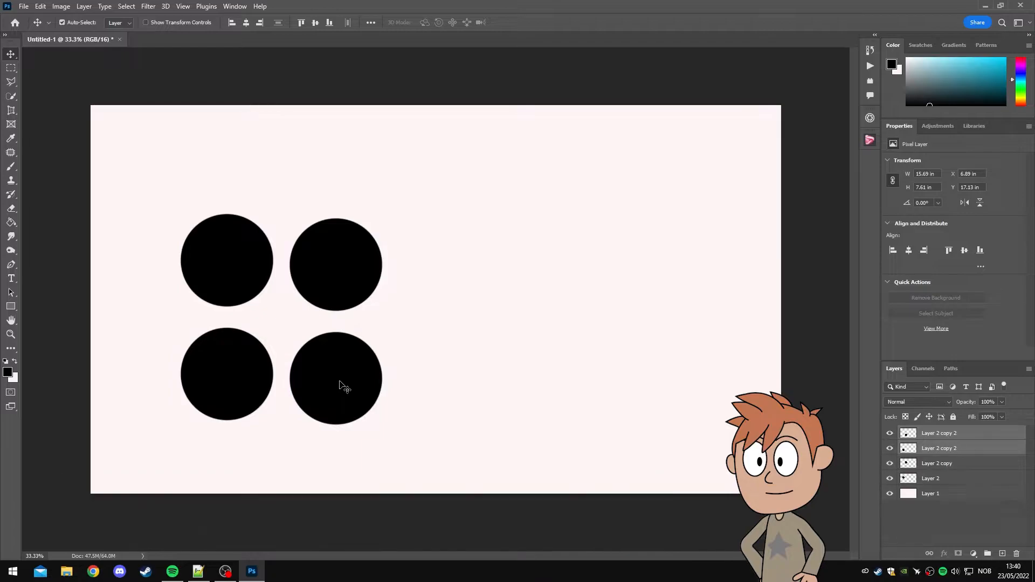
Add the two upper circles to the layer selection and move all four circles onto the canvas's right half
shift+click(231, 284)
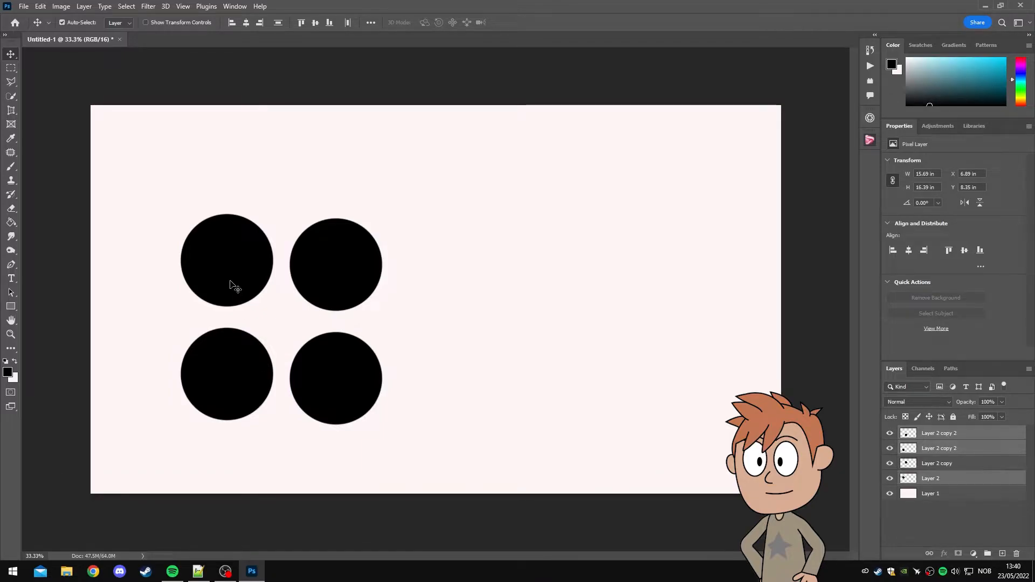
shift+click(327, 267)
drag(342, 273, 561, 276)
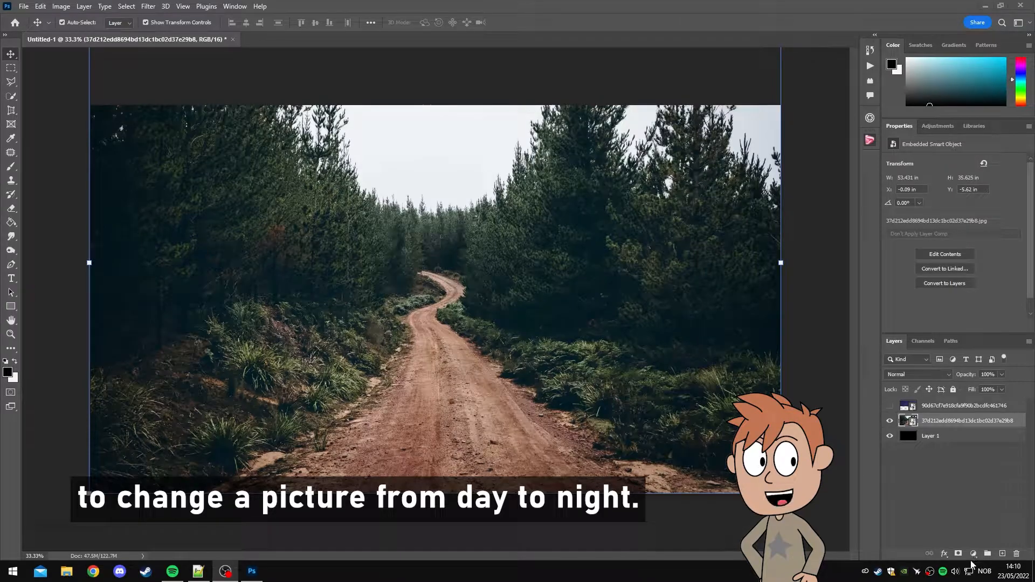
Add a Hue/Saturation adjustment layer above the forest road photo and set its saturation to -65
click(974, 554)
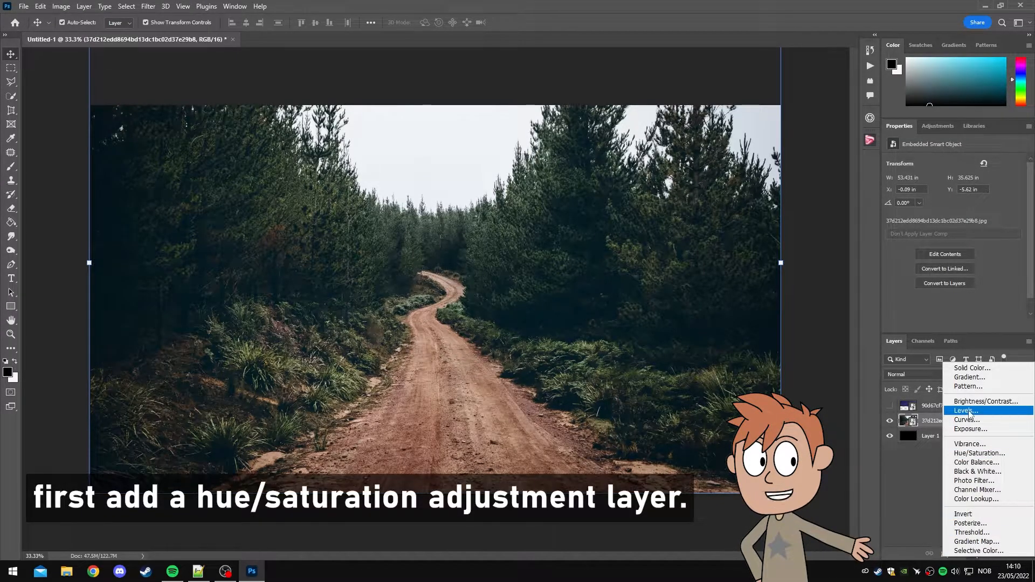
click(987, 454)
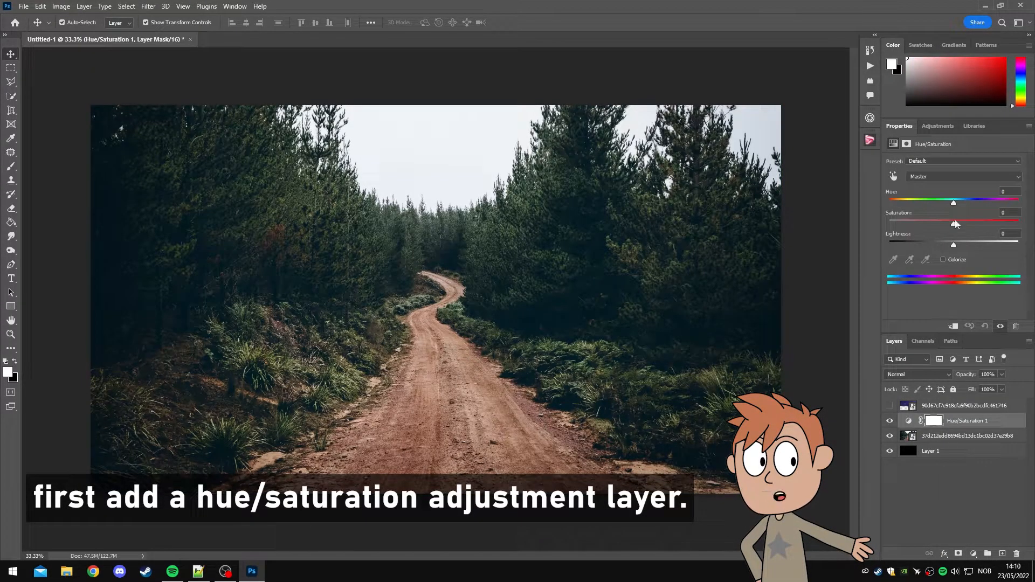
drag(955, 225, 912, 225)
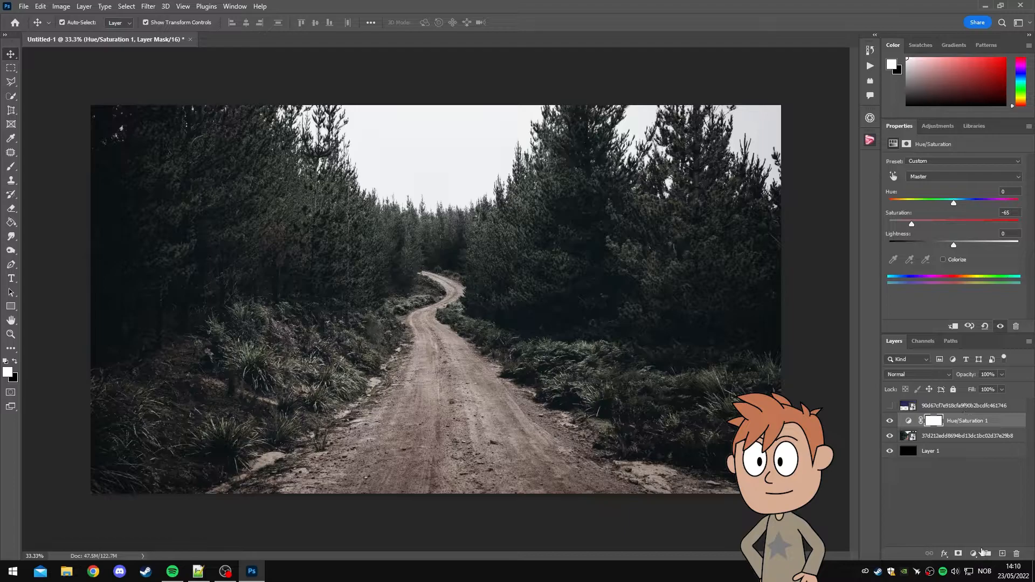
Add a Color Lookup adjustment layer above the Hue/Saturation layer, using the NightFromDay.CUBE 3D LUT
click(975, 555)
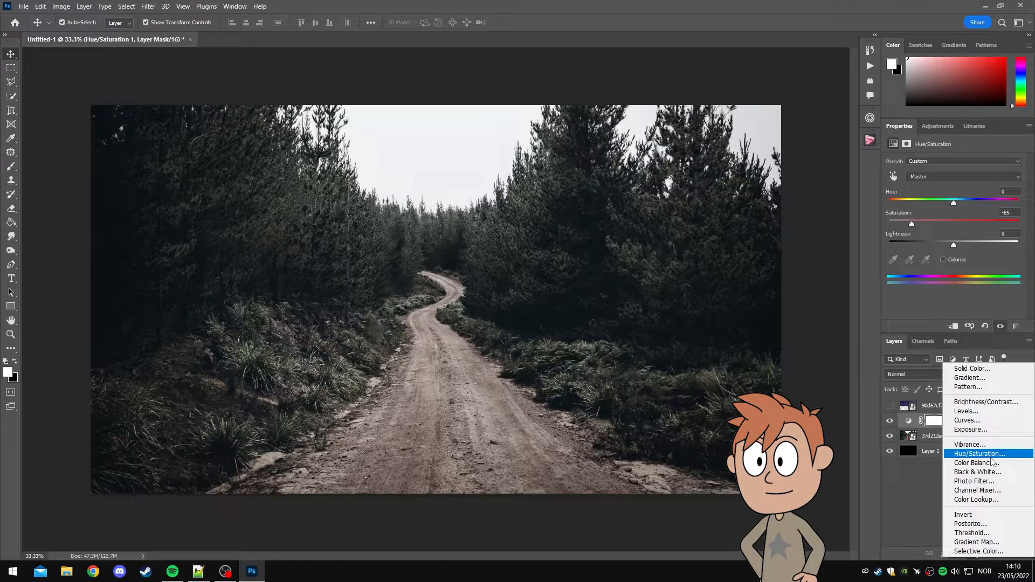
click(989, 499)
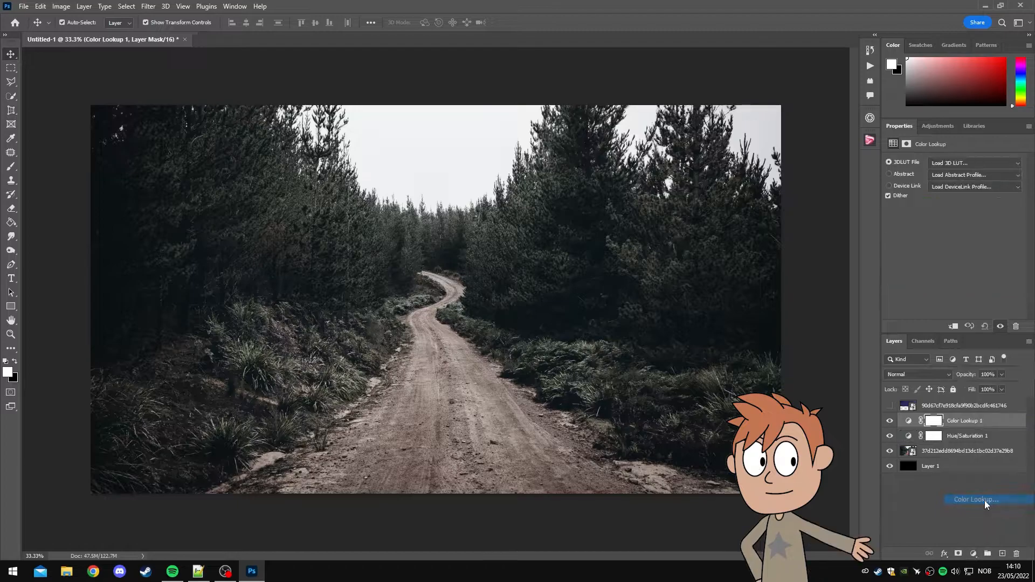
click(952, 164)
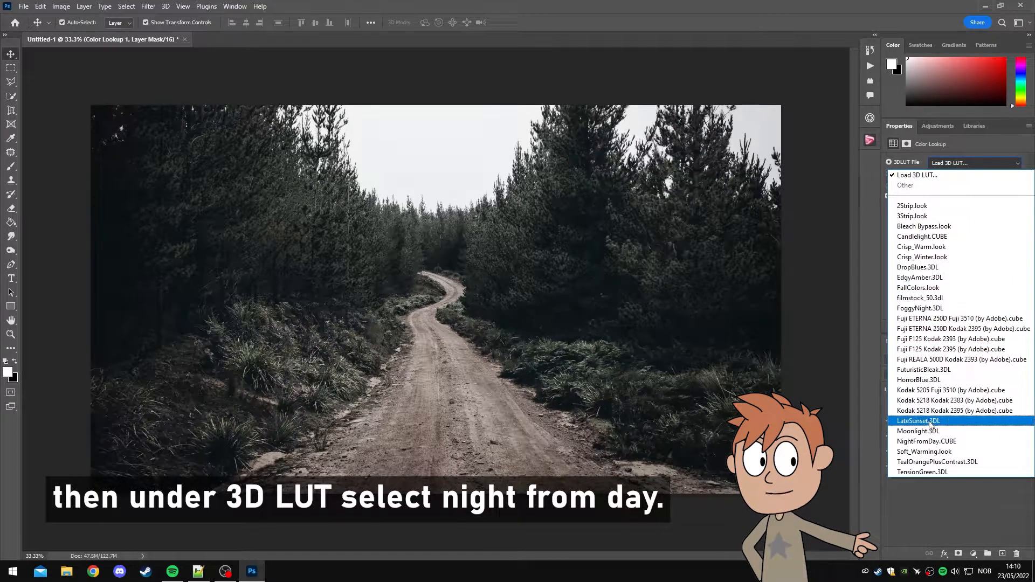
click(961, 441)
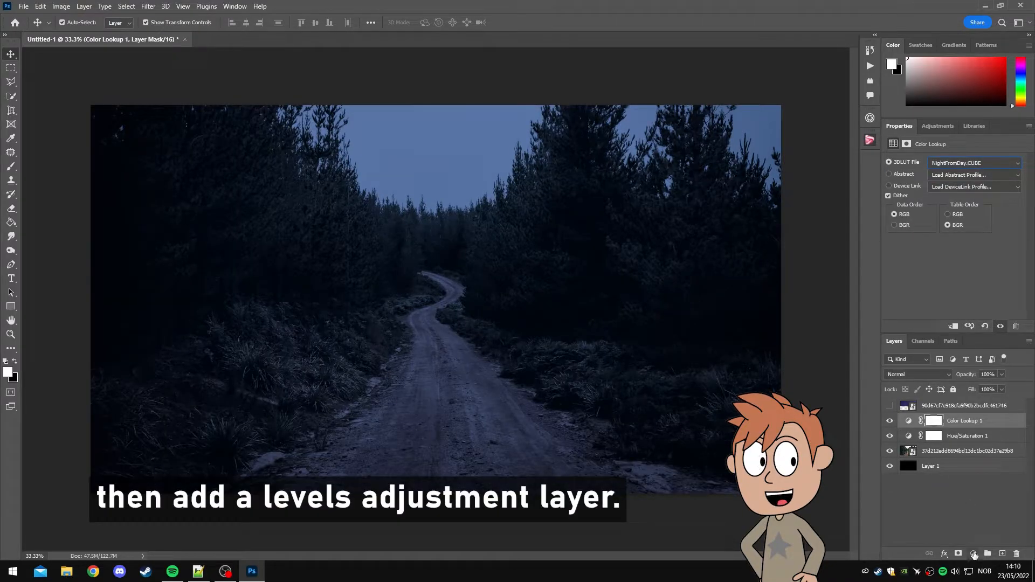
Add a Levels adjustment layer with the output white level at 140 and the midtones at 0.95
click(973, 554)
click(991, 410)
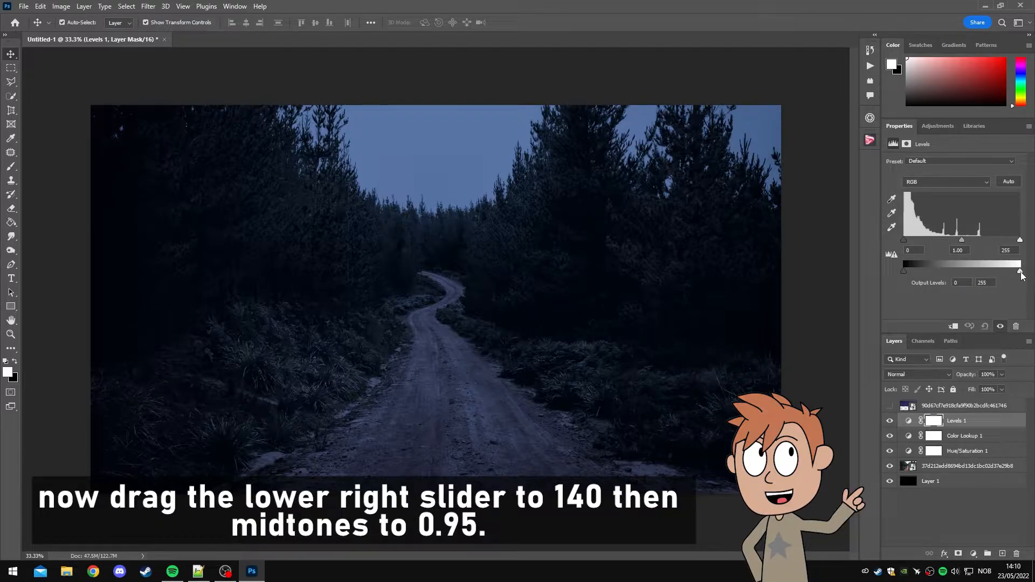
drag(1017, 274, 965, 244)
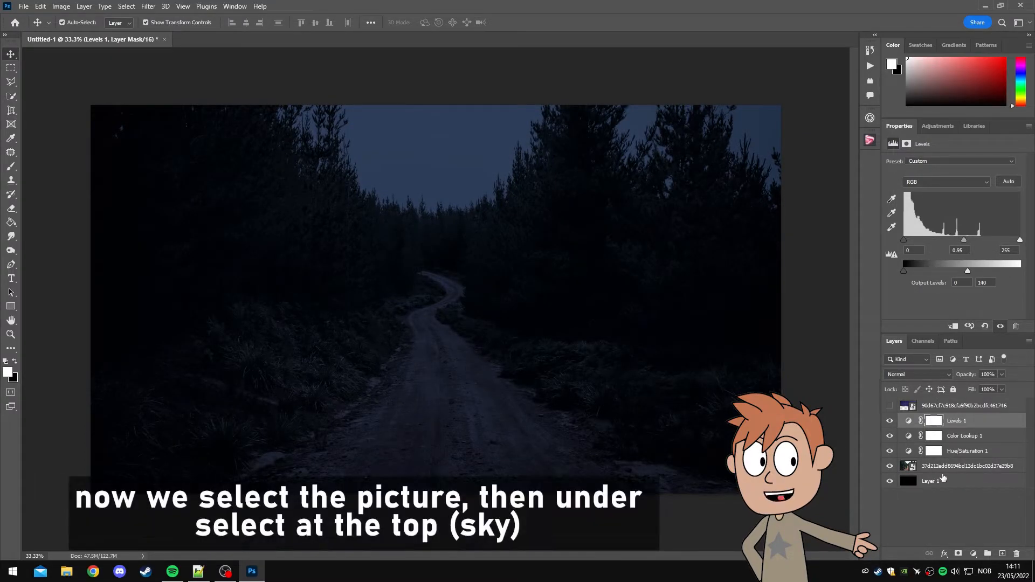
Make an automatic Sky selection from the forest road photo layer
click(947, 467)
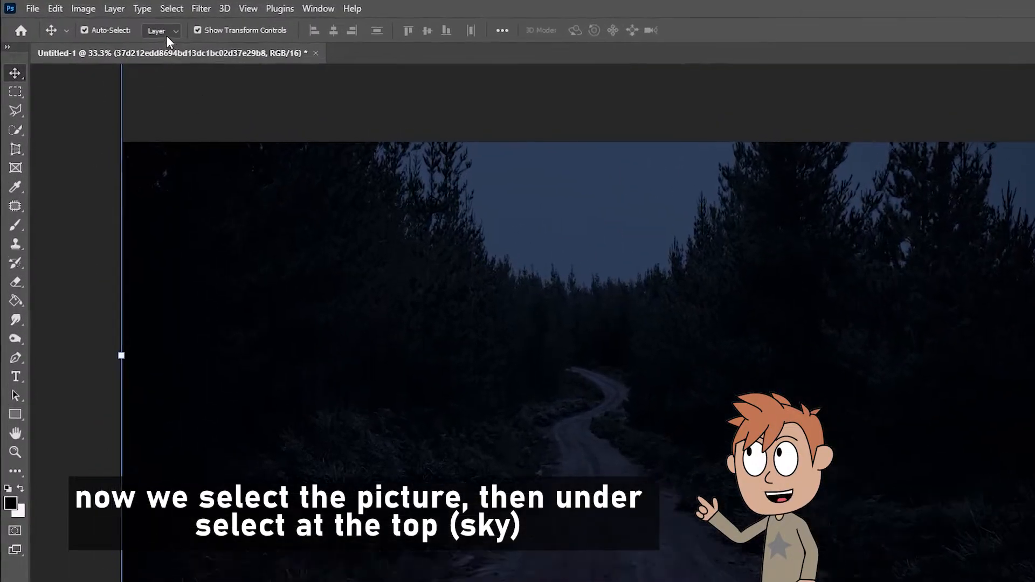
click(125, 6)
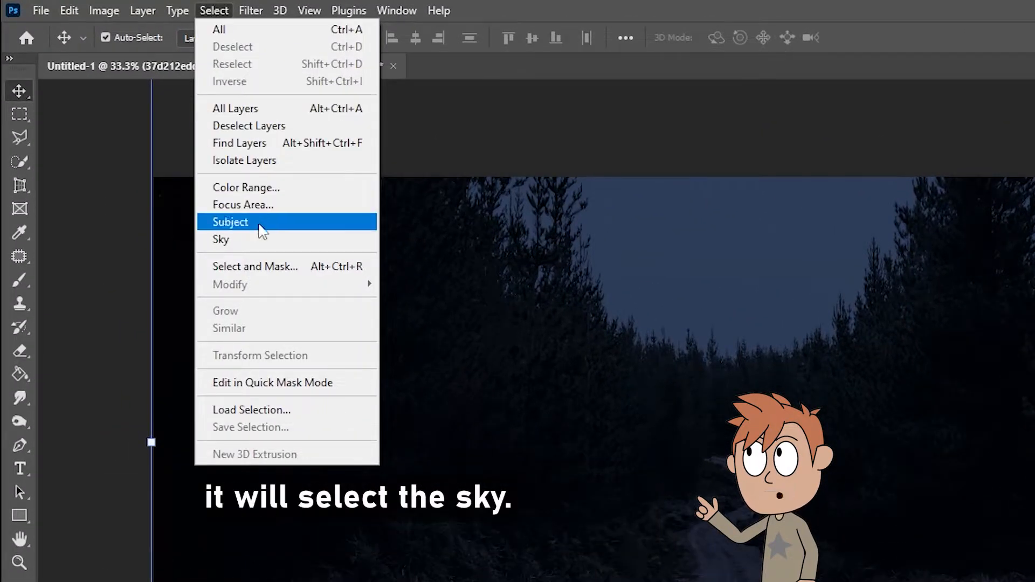
click(254, 239)
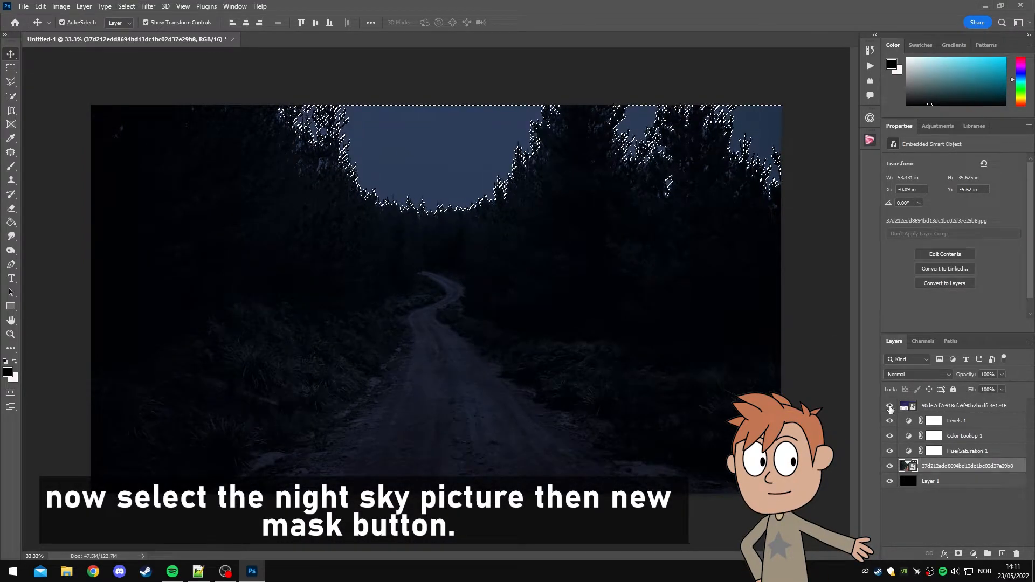
Show the starry night sky layer and mask it with the sky selection, then deselect the layer
click(889, 405)
click(915, 409)
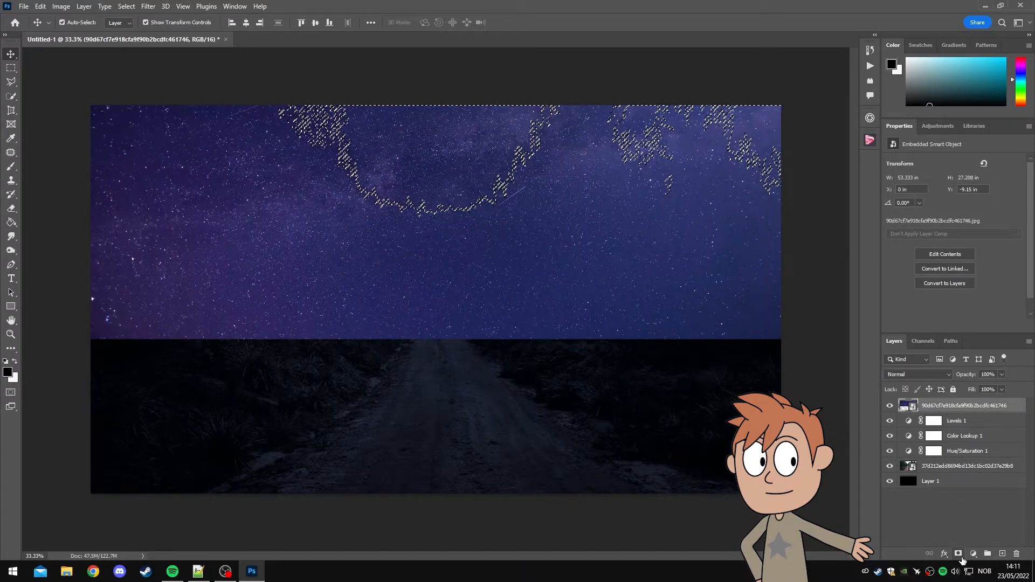
click(958, 554)
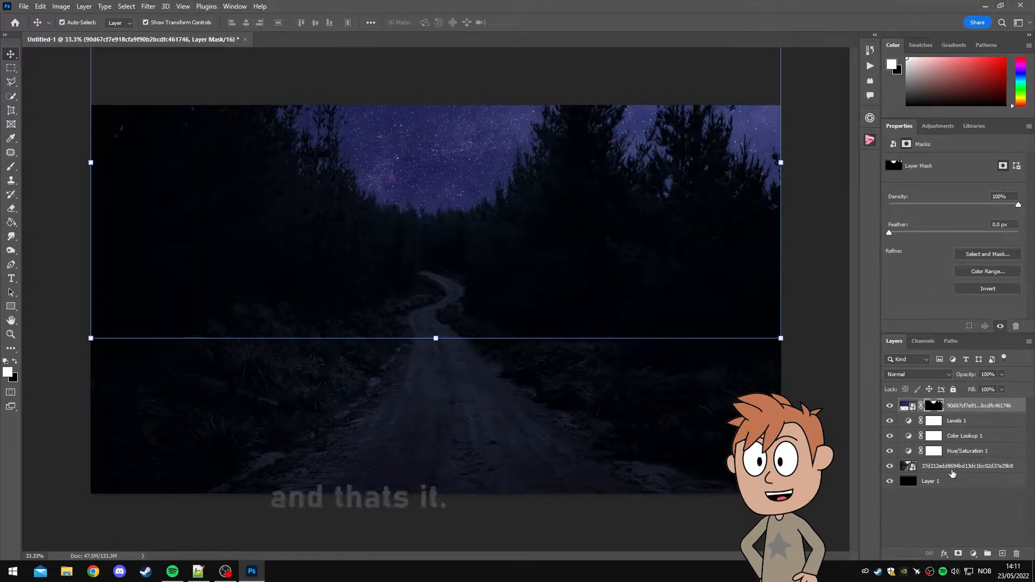
click(912, 503)
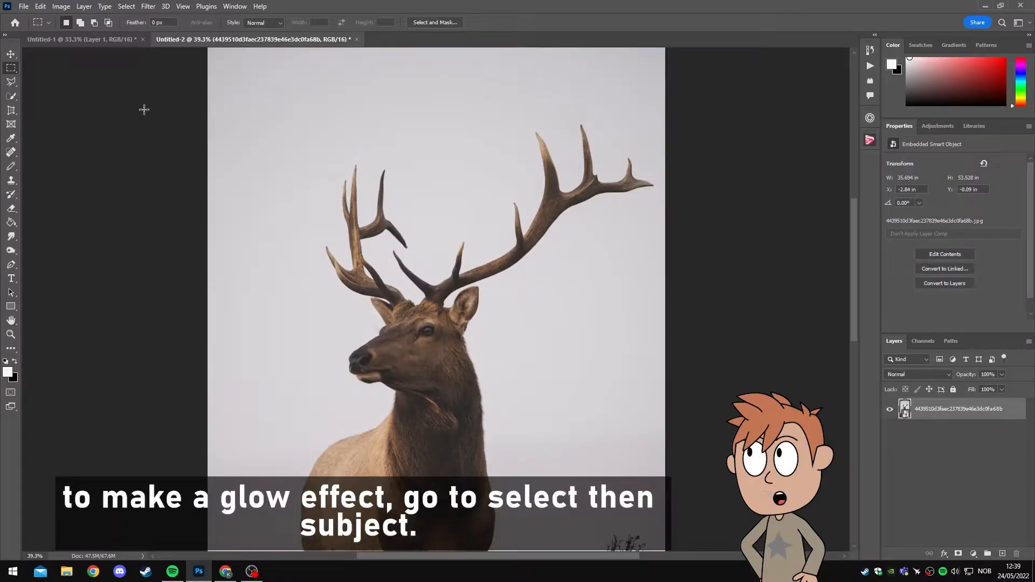
Select the elk as the photo's subject and subtract its body and head with the Quick Selection tool
click(127, 7)
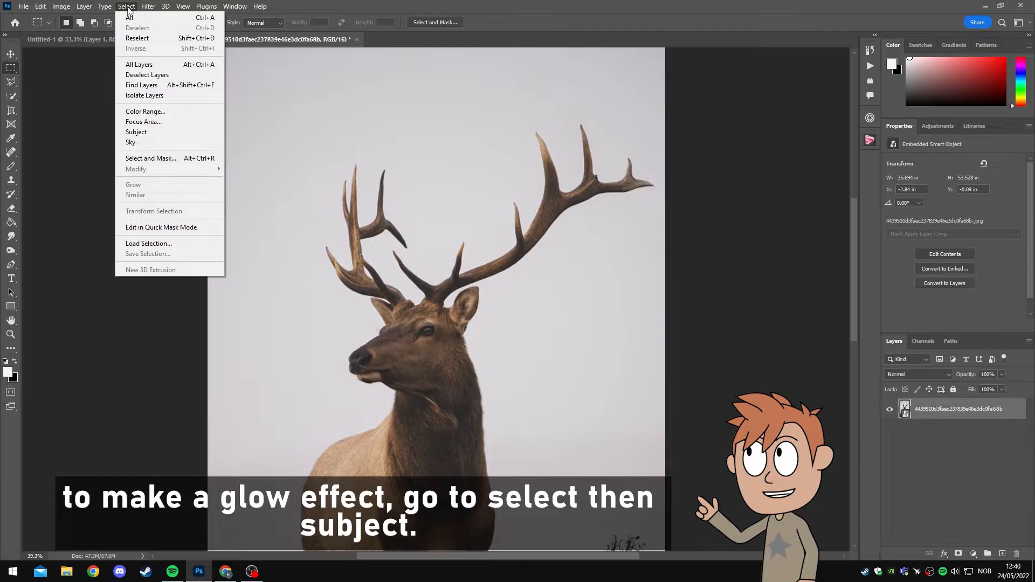
click(170, 131)
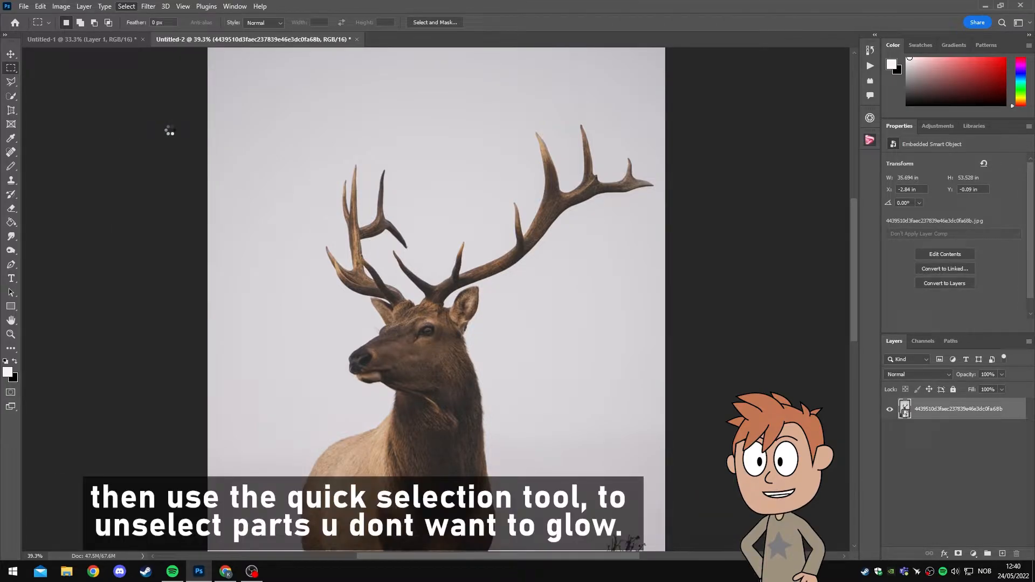
click(12, 96)
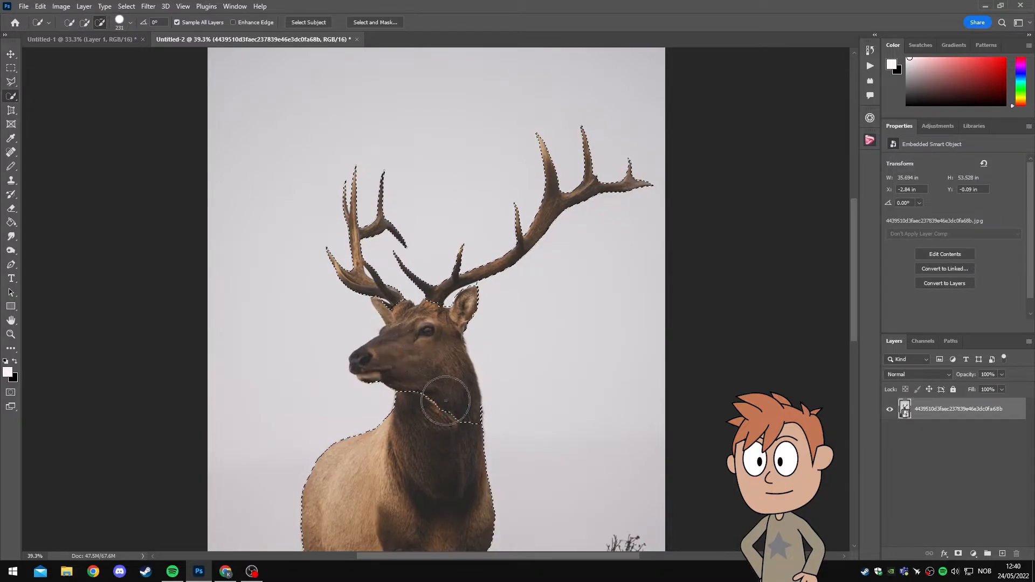
drag(472, 376, 333, 467)
scroll(393, 303, down, 4)
alt+click(438, 442)
Refine the selection around the ears and antler bases so that only the antlers are selected
scroll(432, 377, up, 5)
scroll(425, 322, up, 8)
drag(313, 370, 238, 358)
alt+click(315, 352)
scroll(401, 371, down, 2)
scroll(424, 332, down, 2)
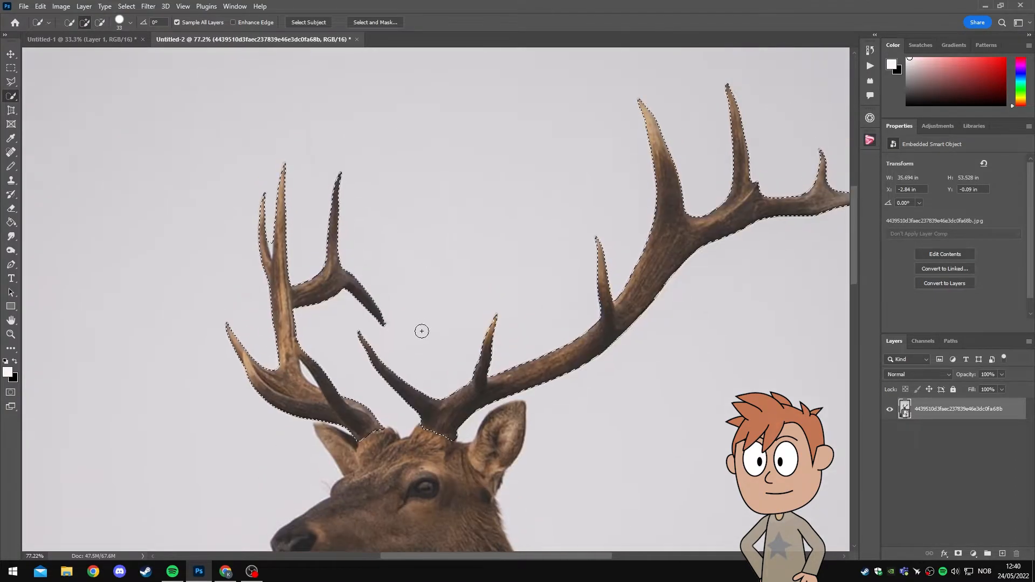
Subtract the background gaps between the tines of the elk's left-hand antler from the selection
scroll(273, 246, up, 7)
mouse_move(270, 232)
mouse_down()
mouse_move(244, 231)
mouse_move(270, 265)
mouse_up()
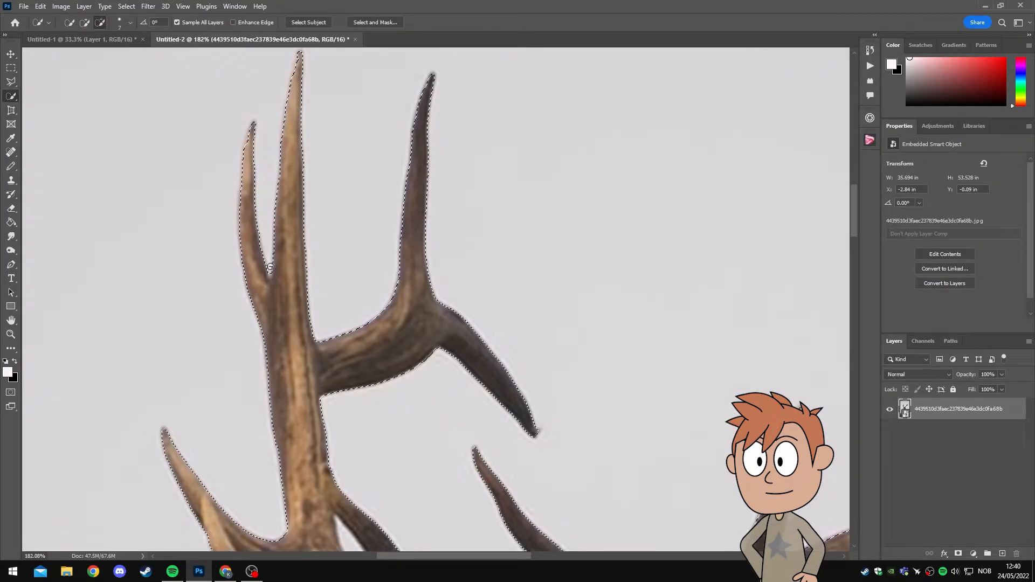
scroll(345, 296, down, 4)
drag(349, 293, 313, 203)
drag(360, 339, 334, 245)
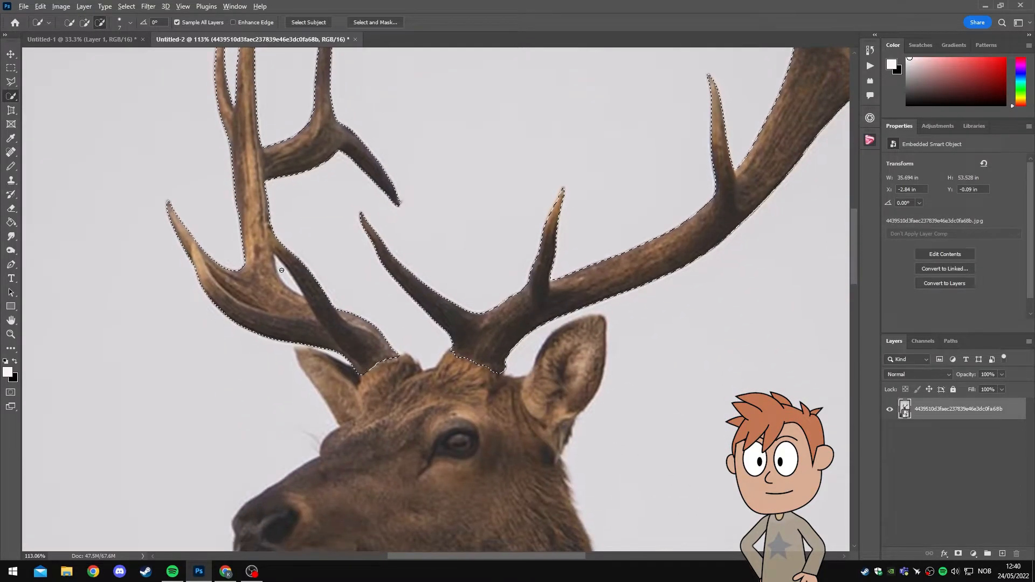
scroll(274, 269, up, 11)
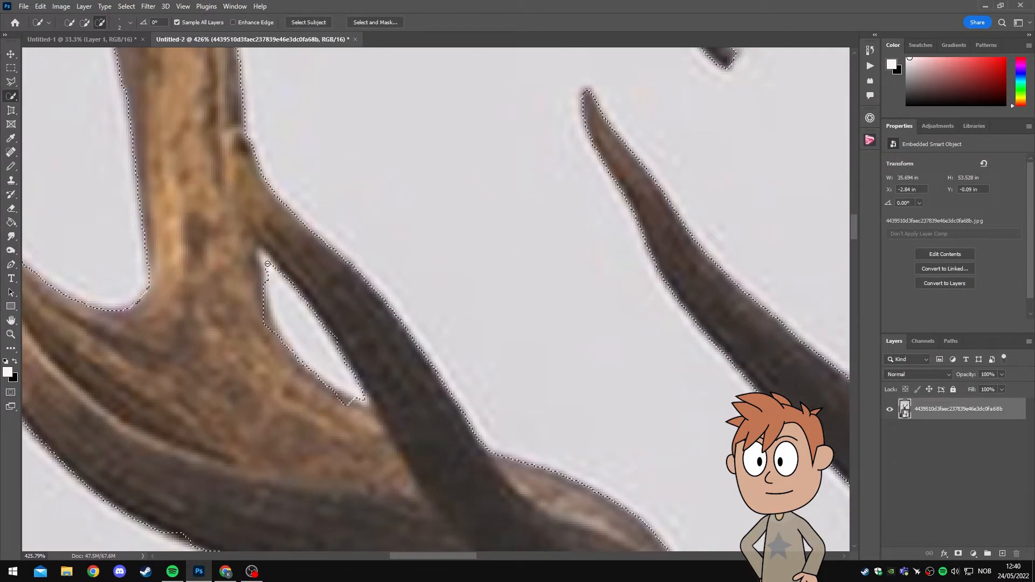
scroll(323, 351, down, 8)
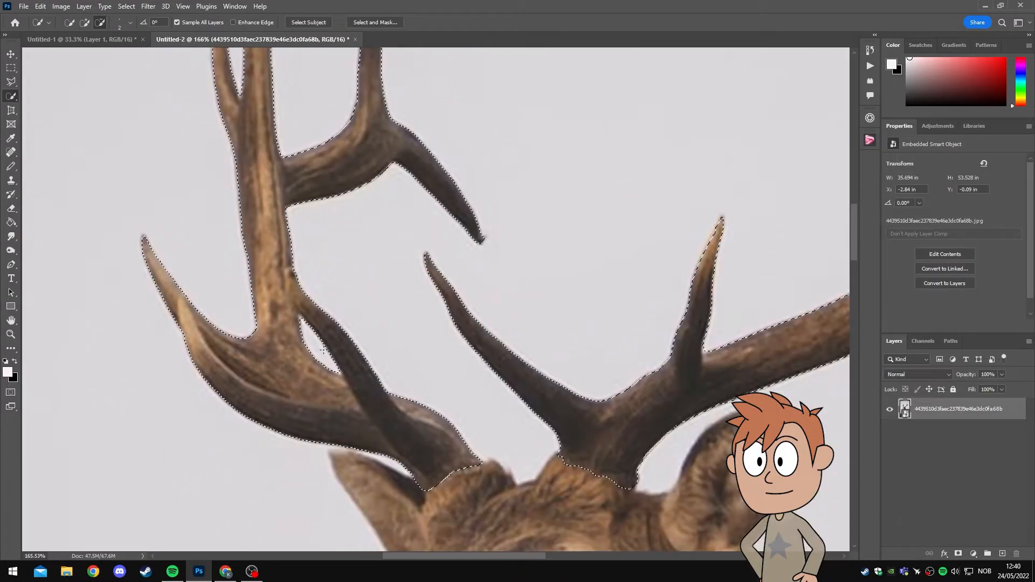
scroll(324, 352, up, 10)
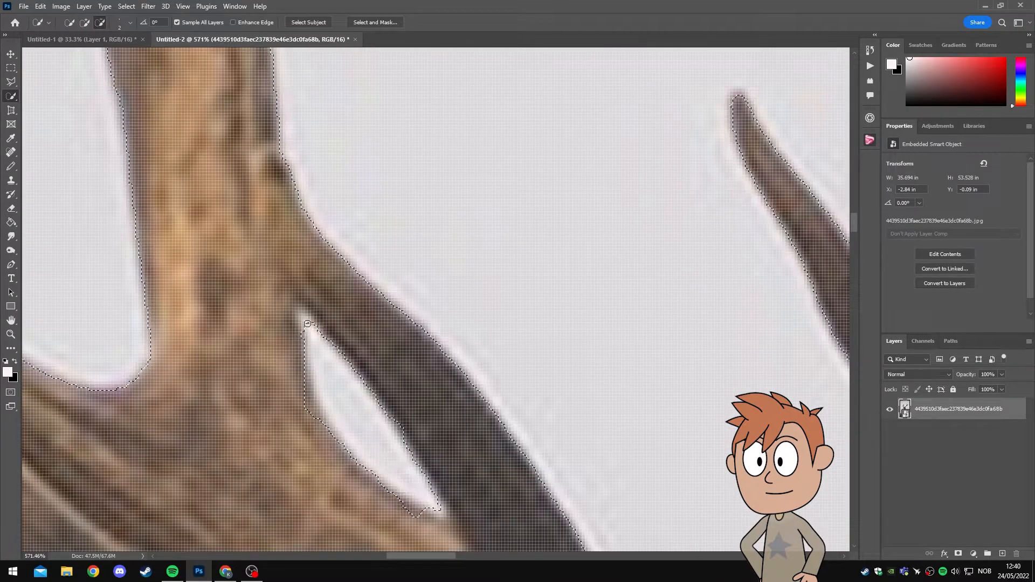
scroll(308, 323, down, 15)
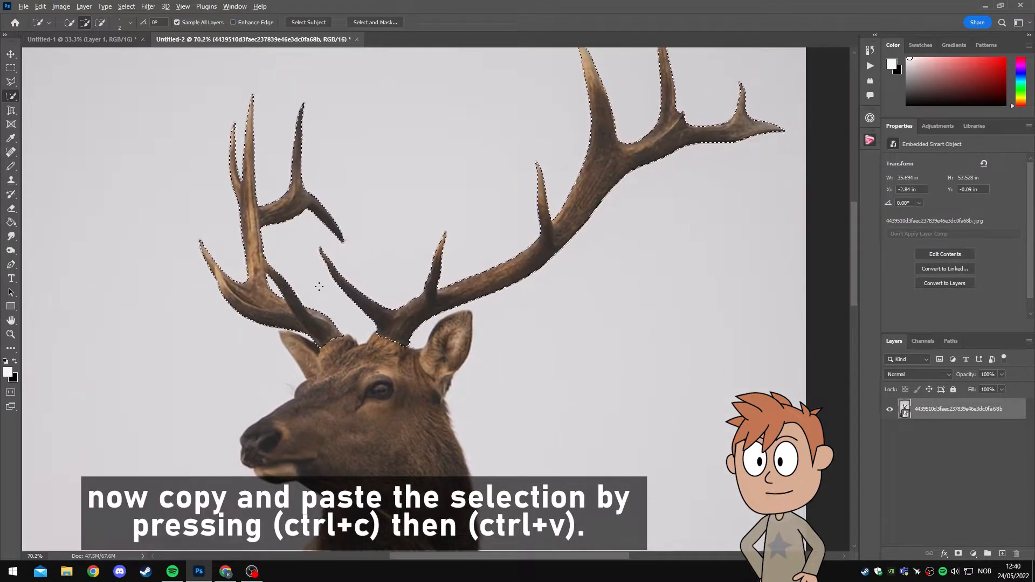
Copy the selected antlers and paste them onto their own layer above the elk photo
key(v)
scroll(275, 281, down, 2)
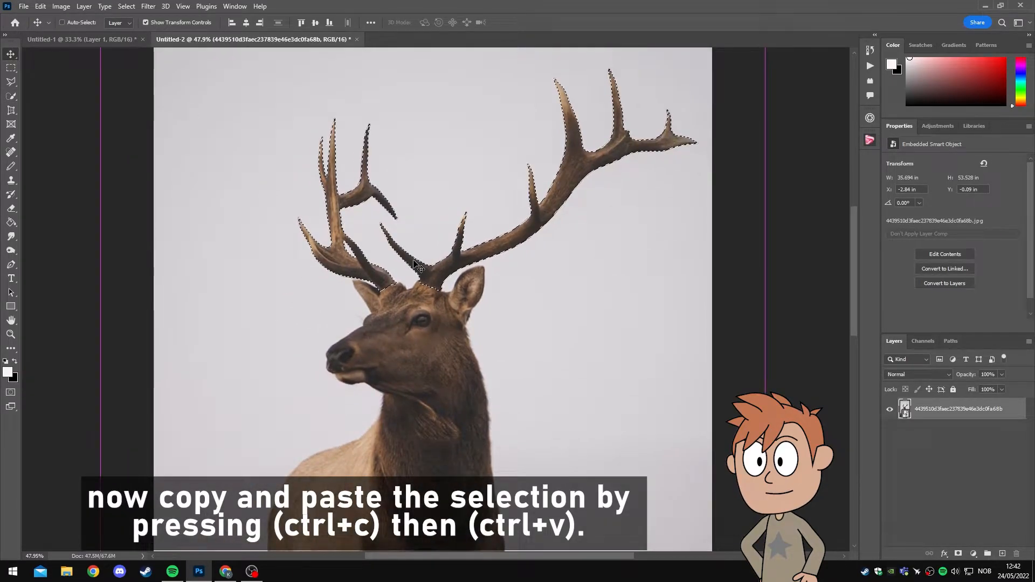
key(ctrl+c)
key(ctrl+v)
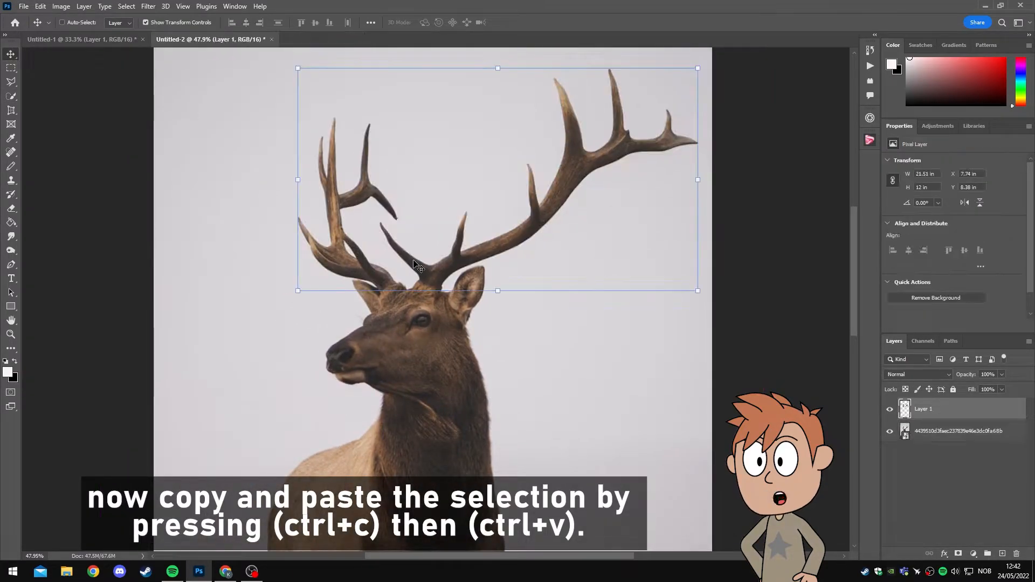
Add a Color Lookup adjustment layer directly above the elk photo, using the Moonlight.3DL 3D LUT
click(944, 437)
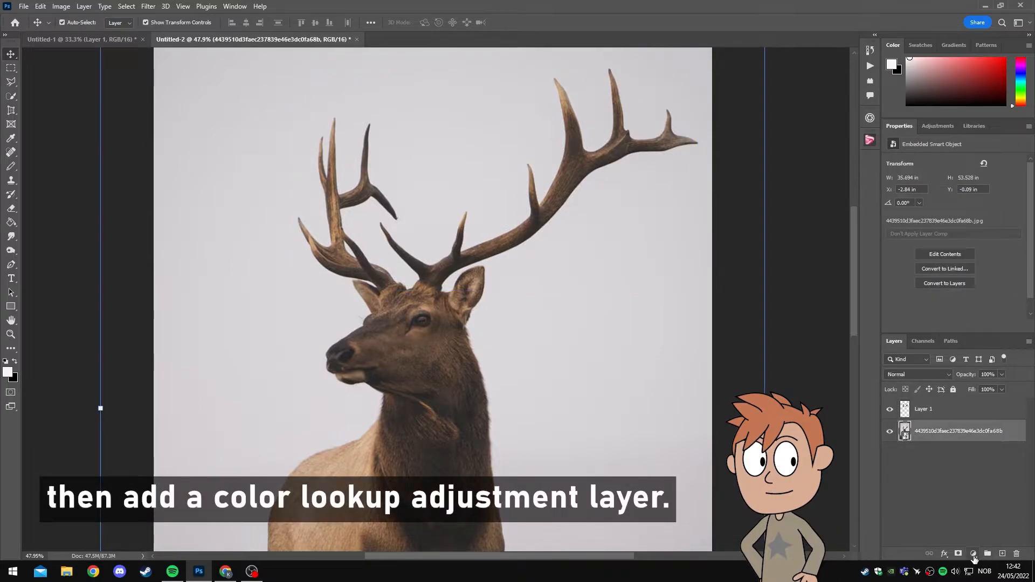
click(973, 555)
click(984, 497)
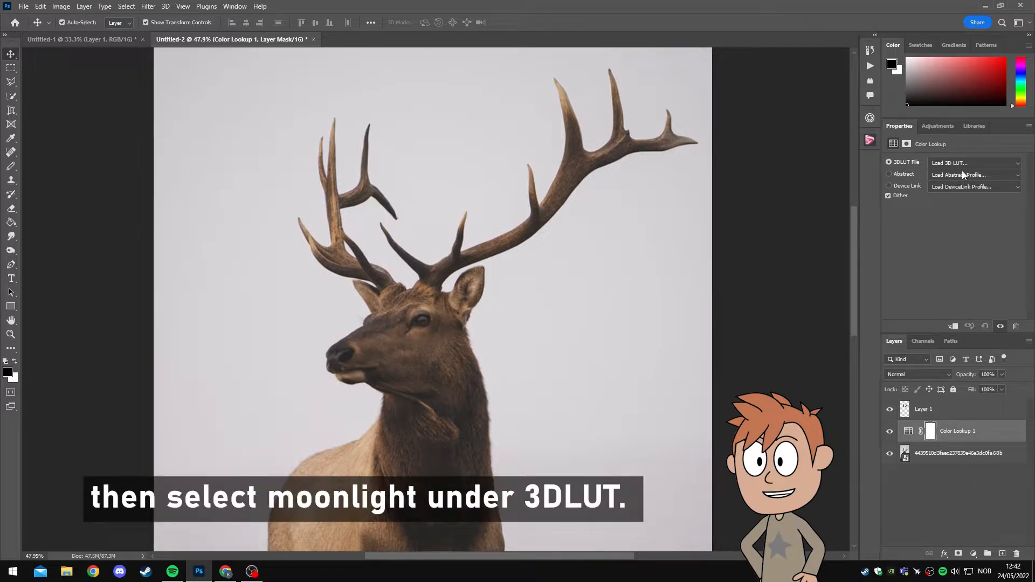
click(973, 163)
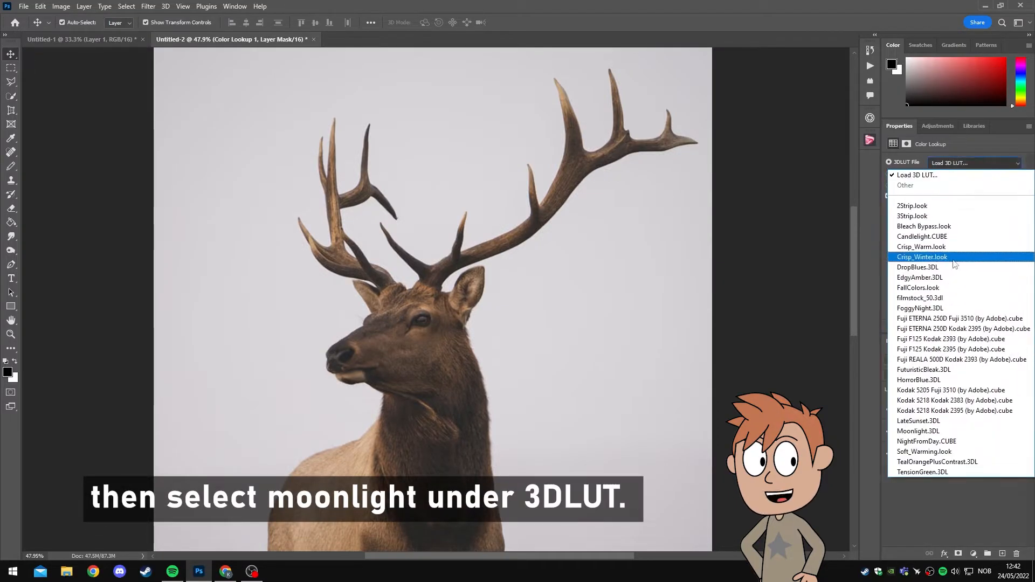
click(942, 430)
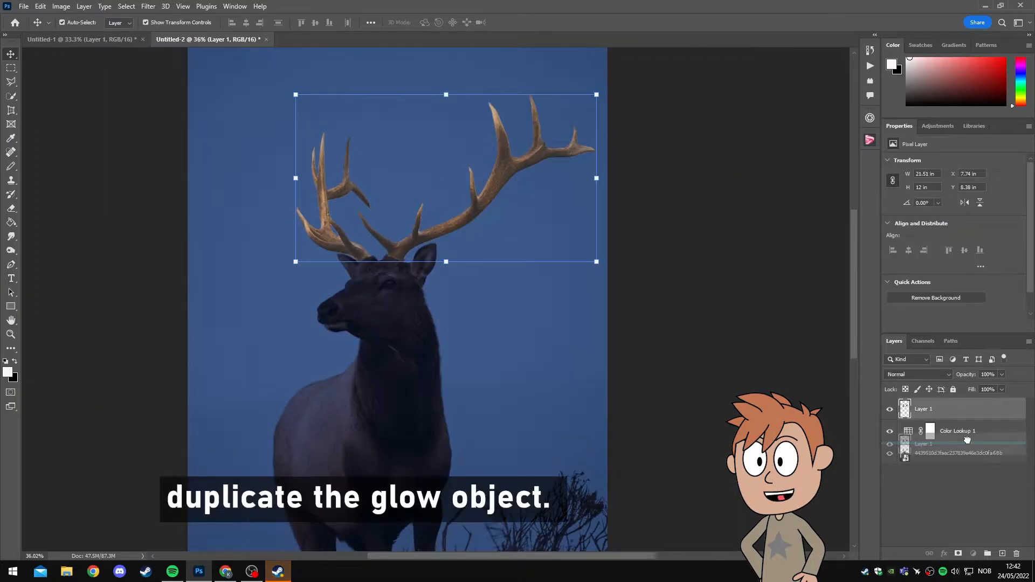
Duplicate the cut-out antler layer and set the copy's blending mode to Linear Dodge (Add)
drag(938, 410, 1003, 553)
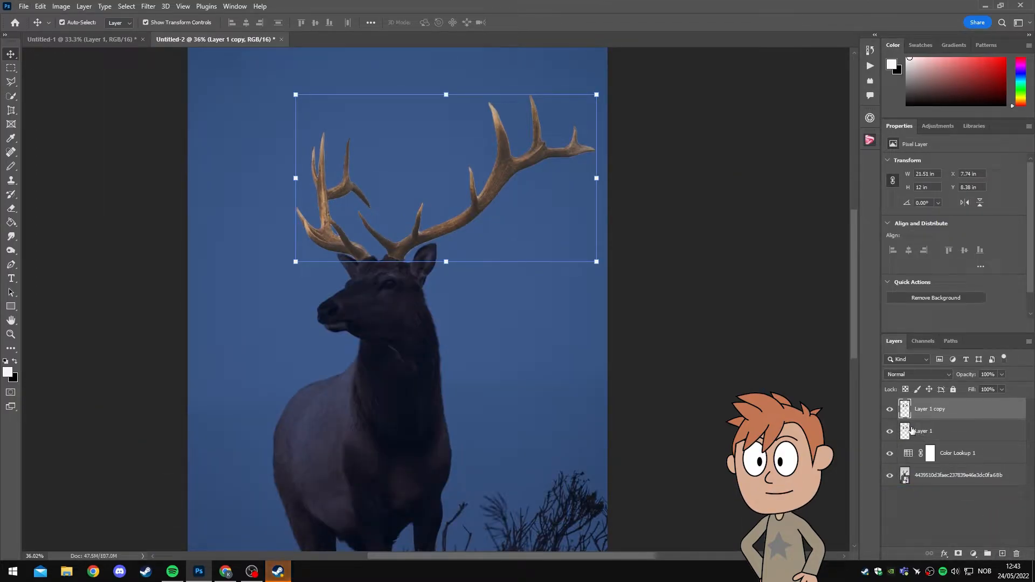
click(917, 375)
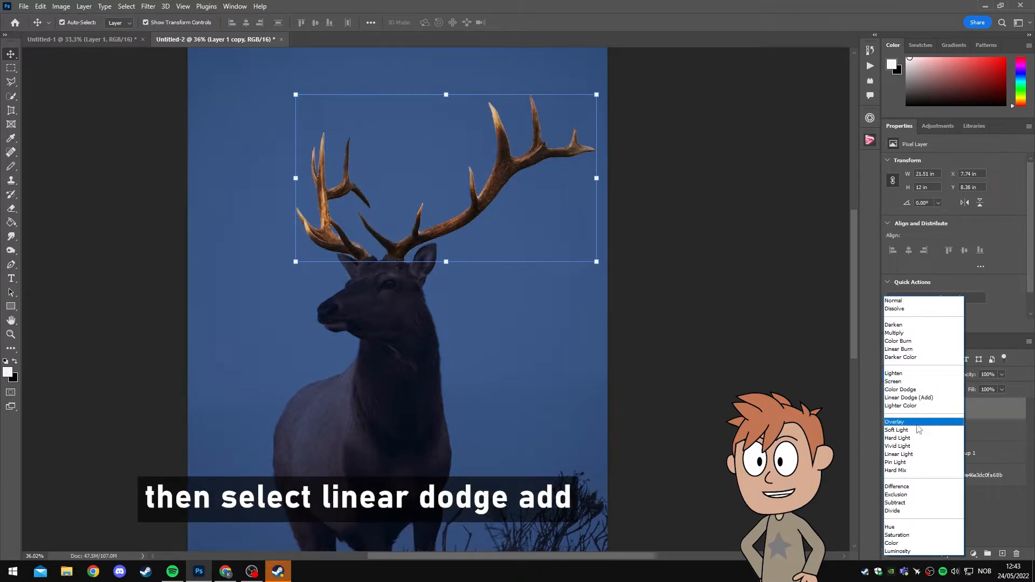
click(911, 399)
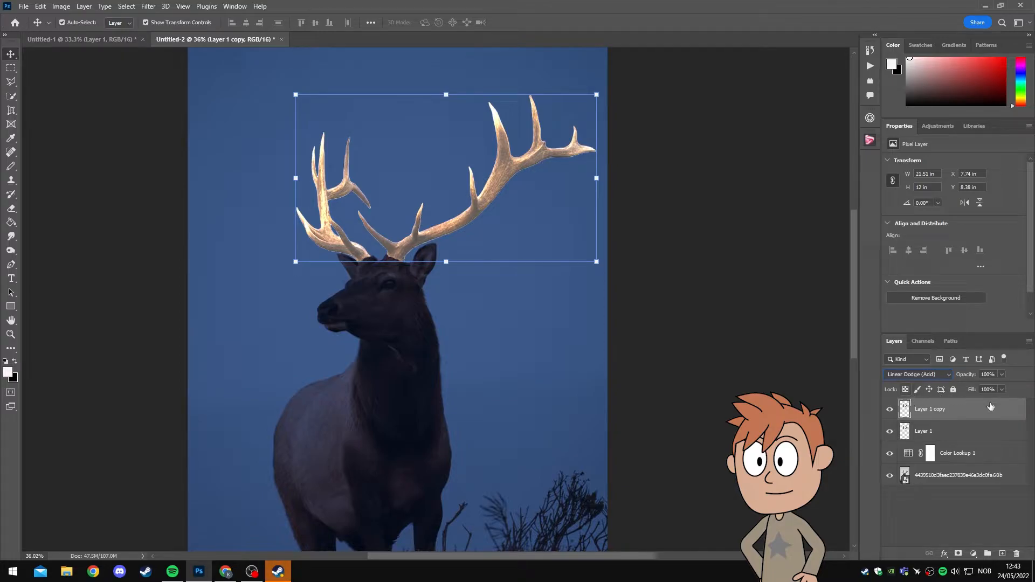
Convert the Linear Dodge antler copy to a smart object and duplicate that smart object layer
right_click(957, 410)
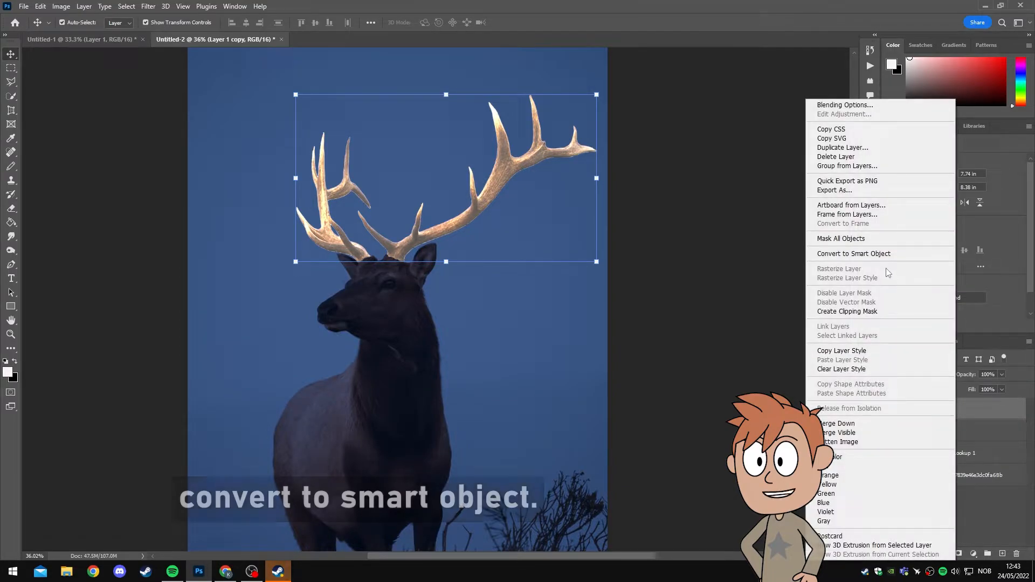
click(878, 254)
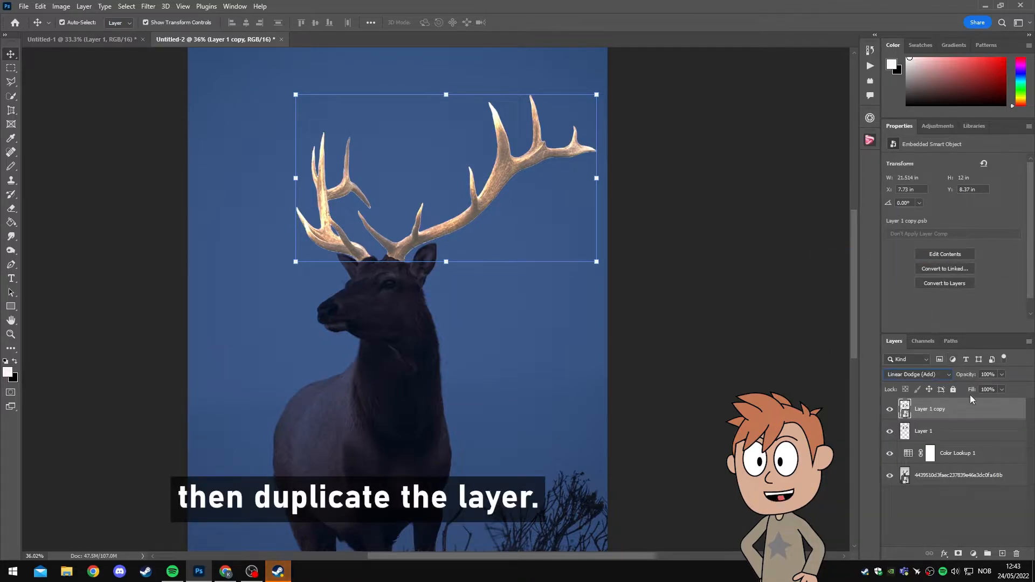
drag(963, 410, 1003, 552)
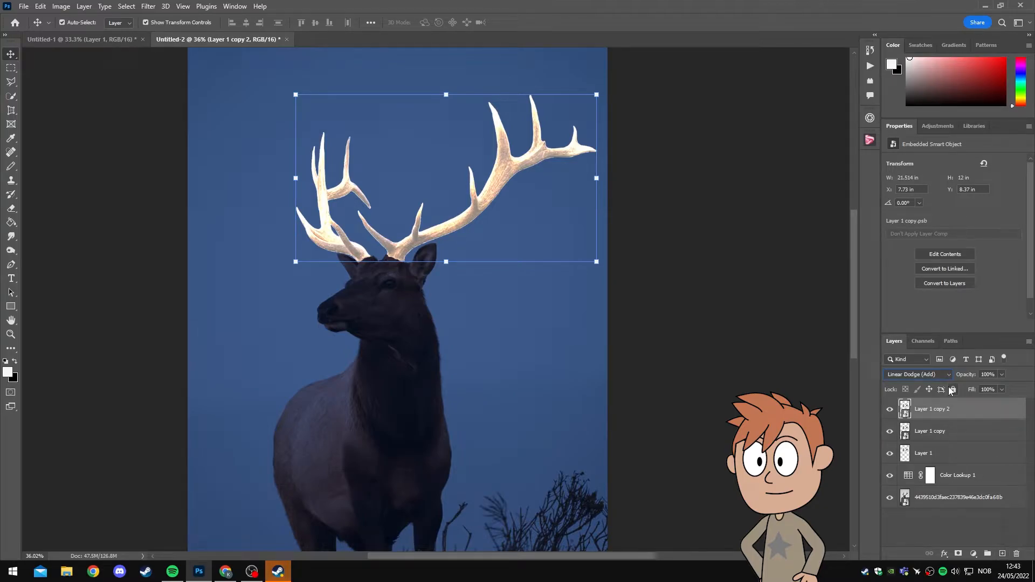
Apply a Gaussian Blur with a radius of 5.0 pixels to the topmost antler layer
click(149, 7)
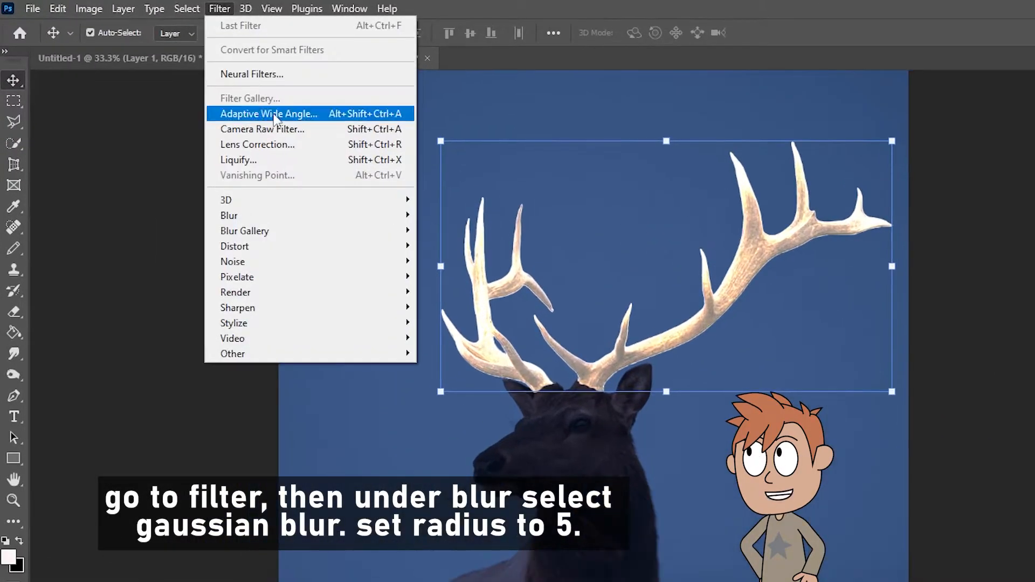
mouse_move(192, 145)
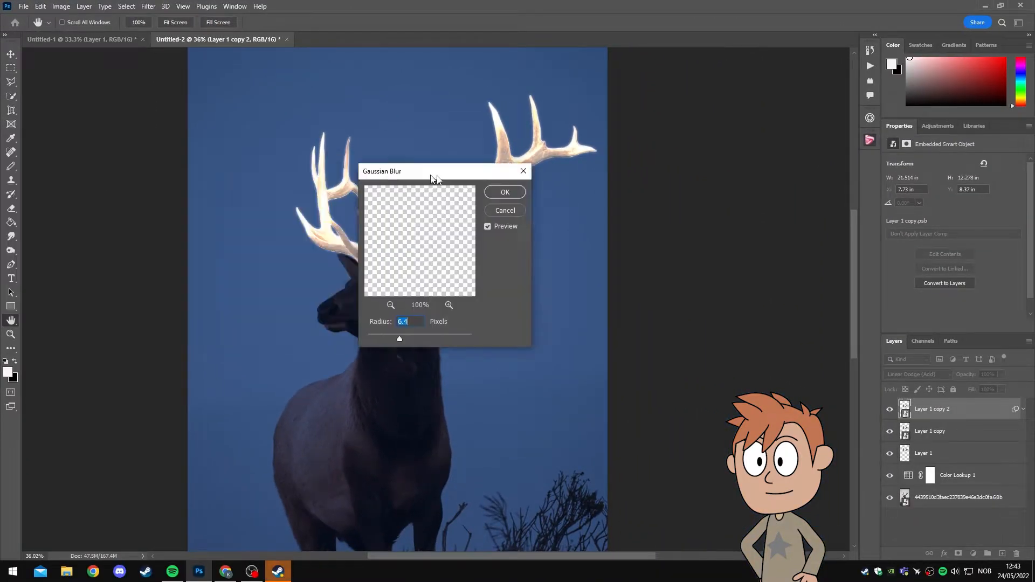
drag(315, 167, 721, 179)
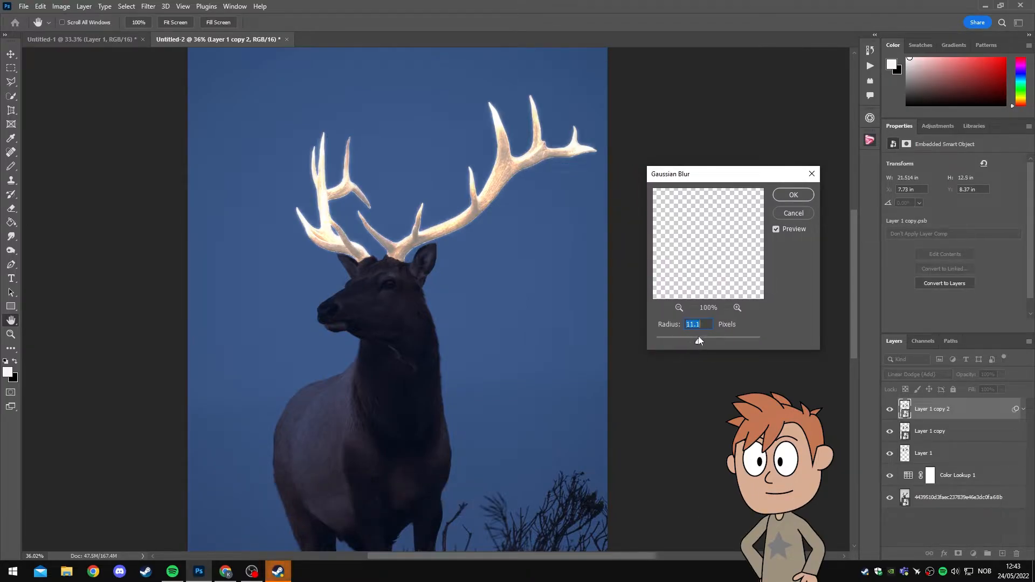
drag(682, 335, 685, 337)
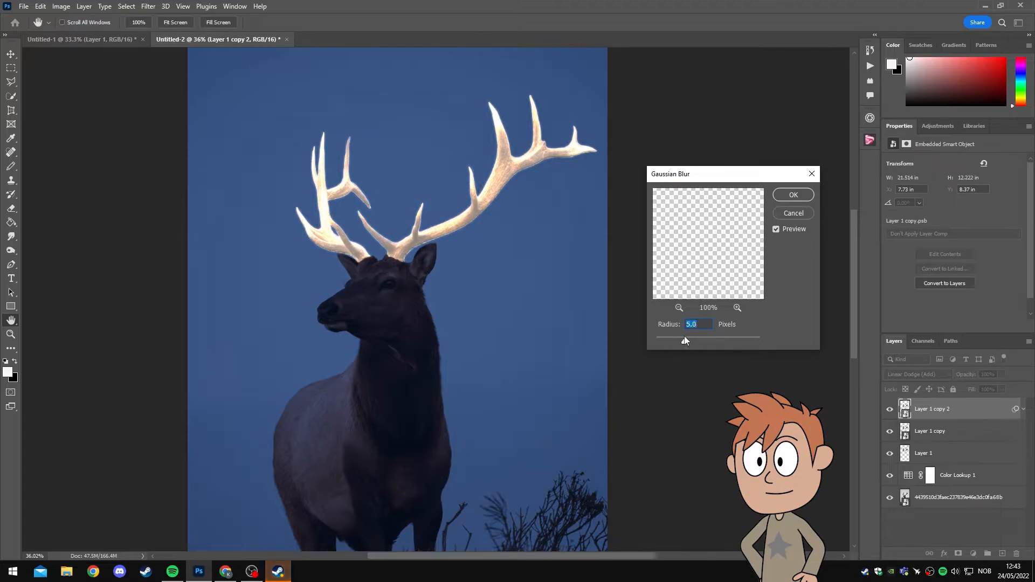
click(793, 195)
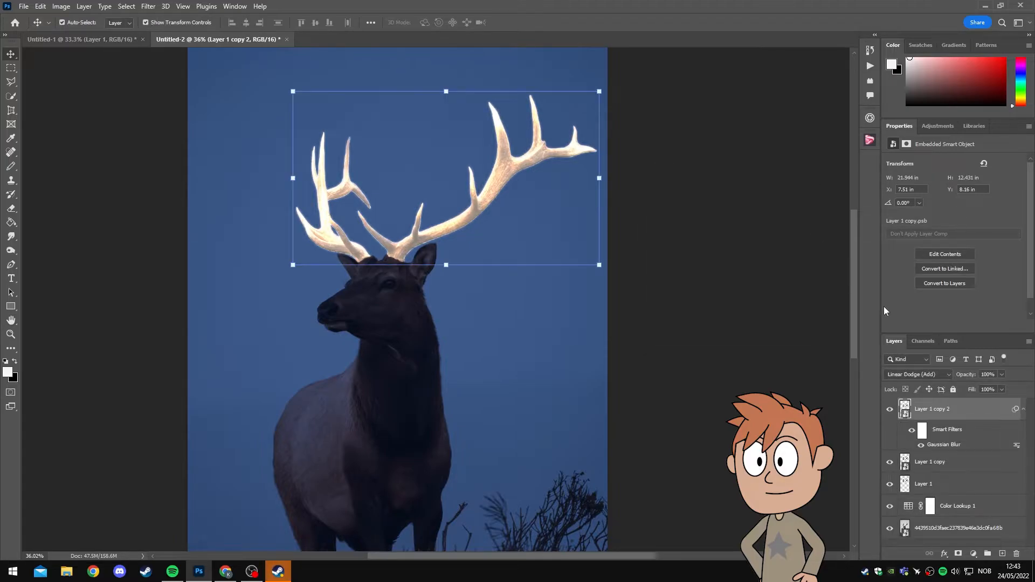
Duplicate the blurred antler layer and set the copy's Gaussian Blur radius to 20.8 pixels
drag(968, 416, 1003, 554)
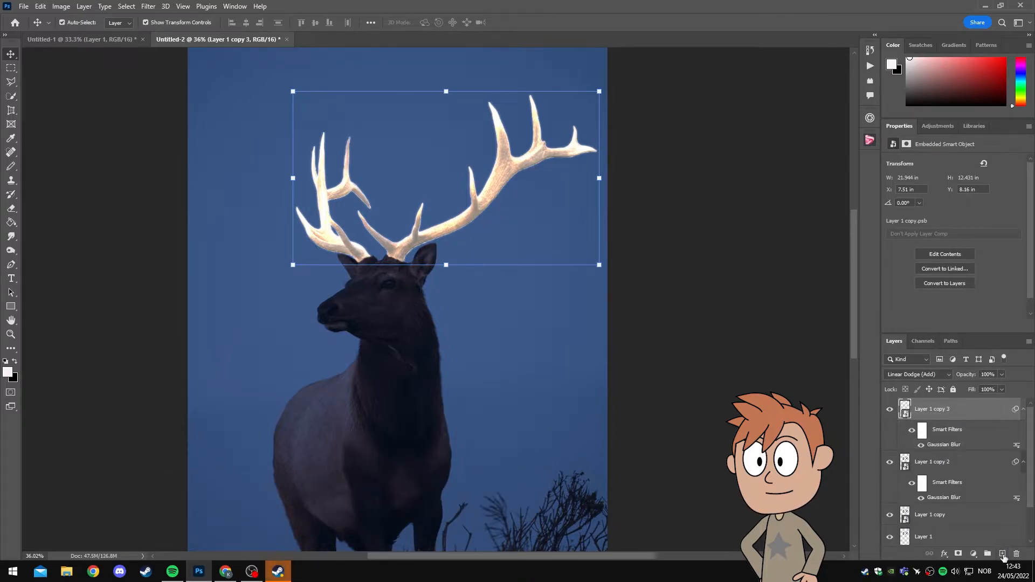
double_click(948, 445)
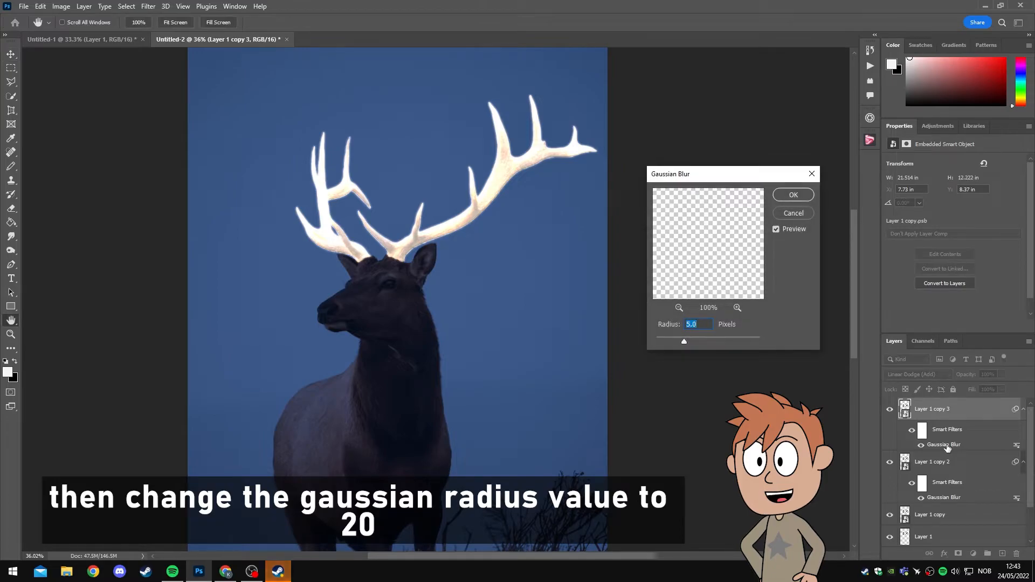
mouse_move(684, 342)
mouse_down()
mouse_move(721, 343)
mouse_move(701, 338)
mouse_up()
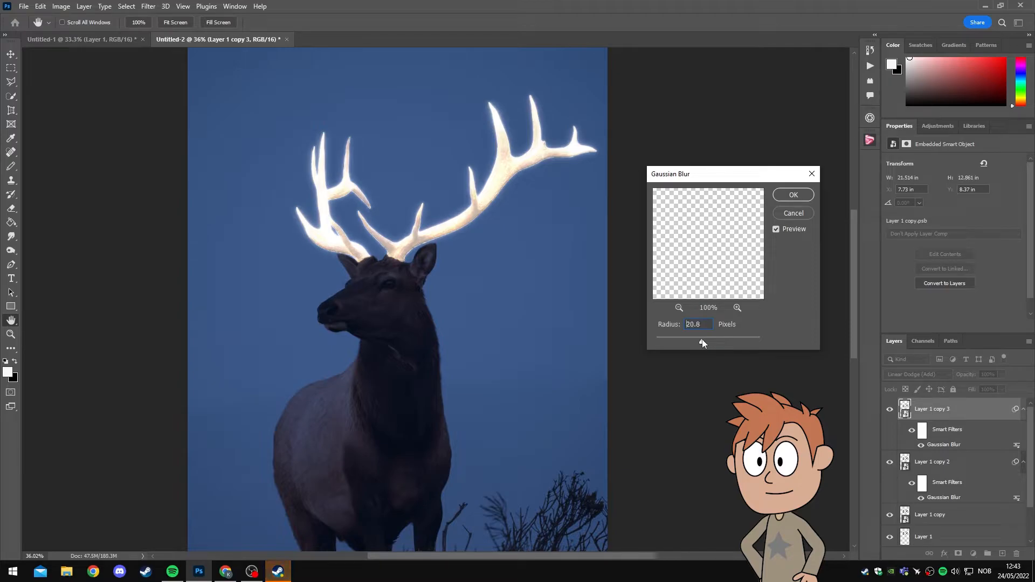
click(792, 196)
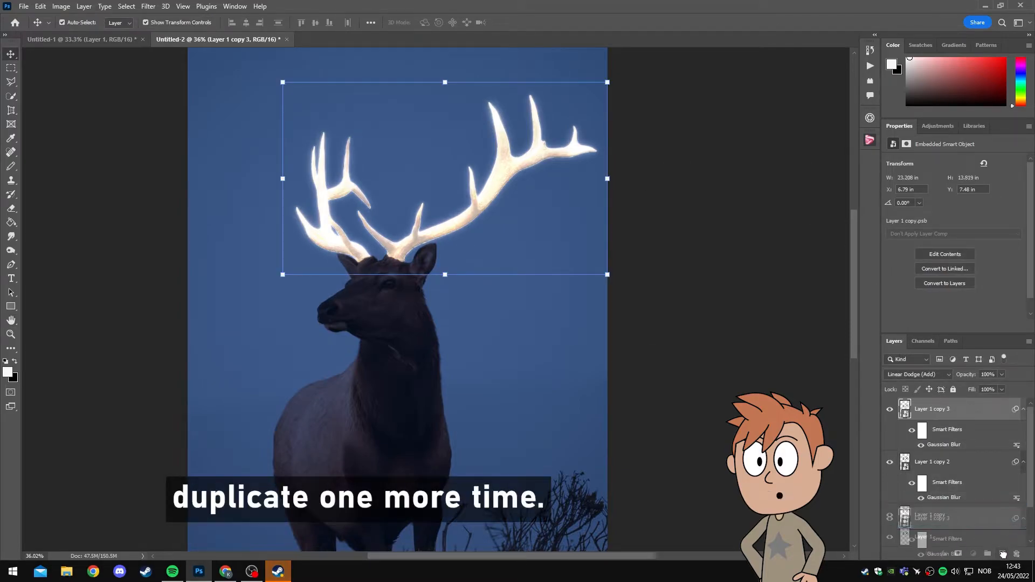
Duplicate the top antler layer once more and set this copy's Gaussian Blur radius to 61.1 pixels
key(ctrl+j)
double_click(948, 445)
drag(701, 341, 716, 344)
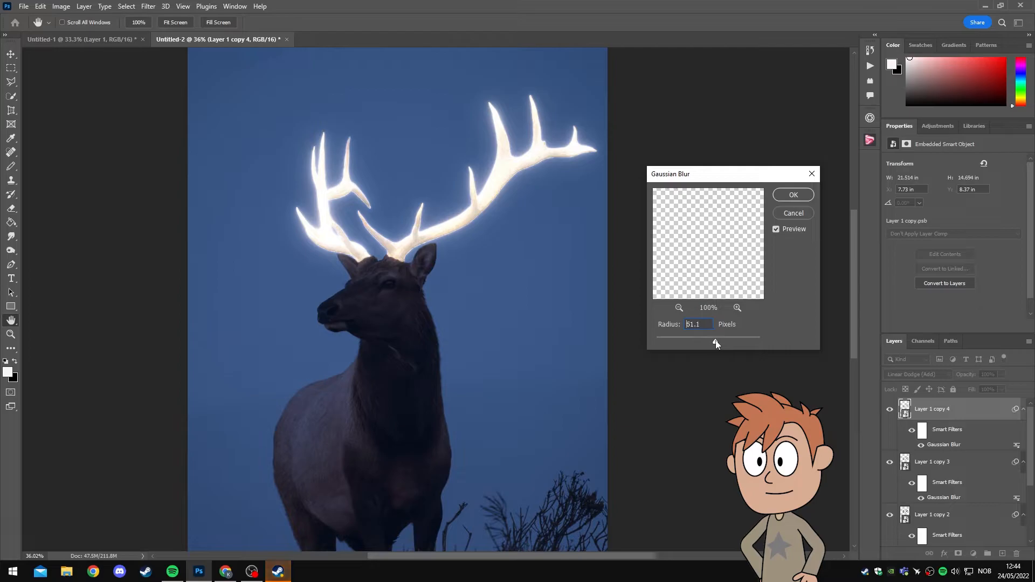
click(792, 194)
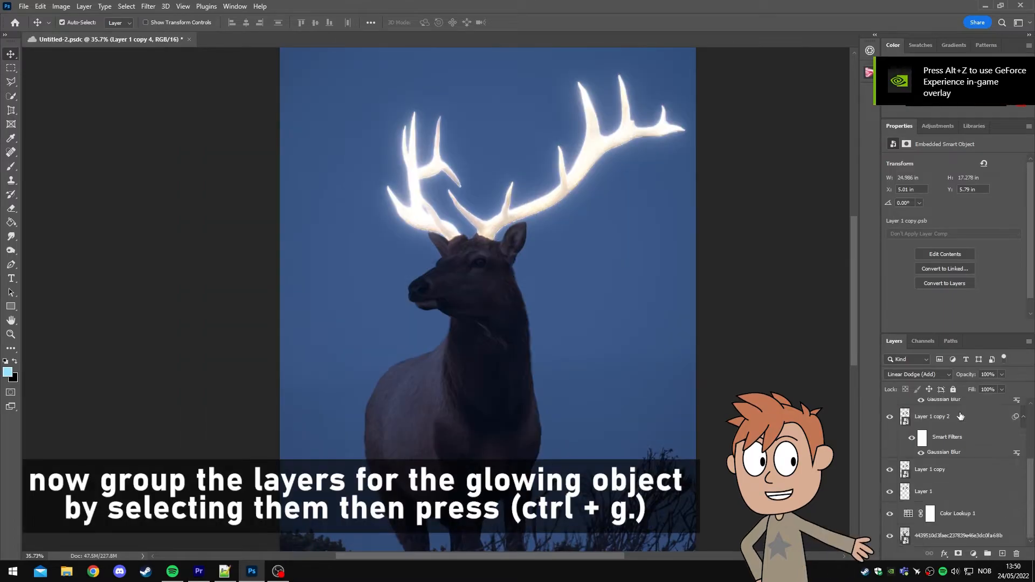
Group all the antler glow layers, from the most blurred copy down to the original antler cut-out
shift+click(951, 488)
scroll(950, 489, up, 2)
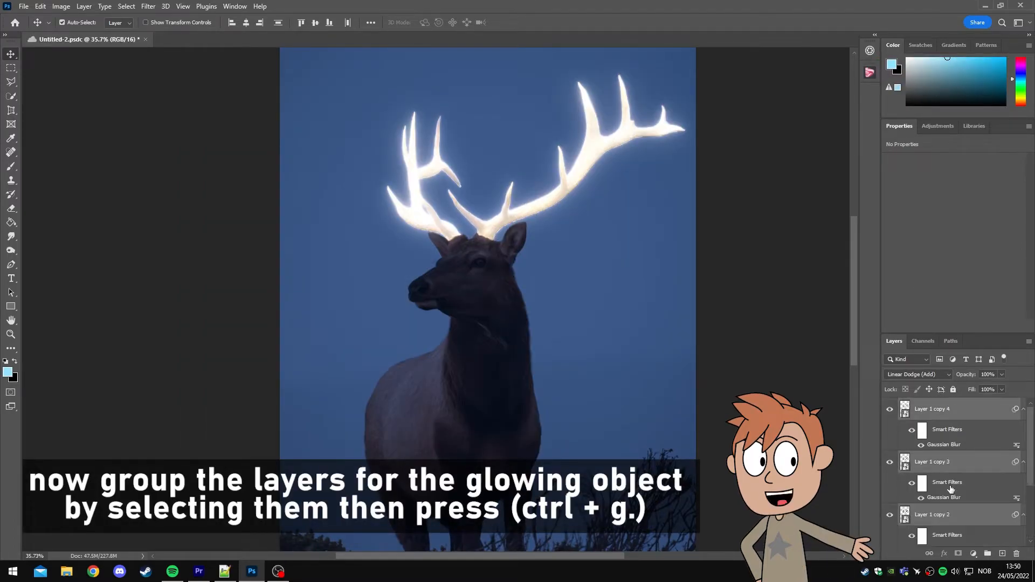
key(ctrl+g)
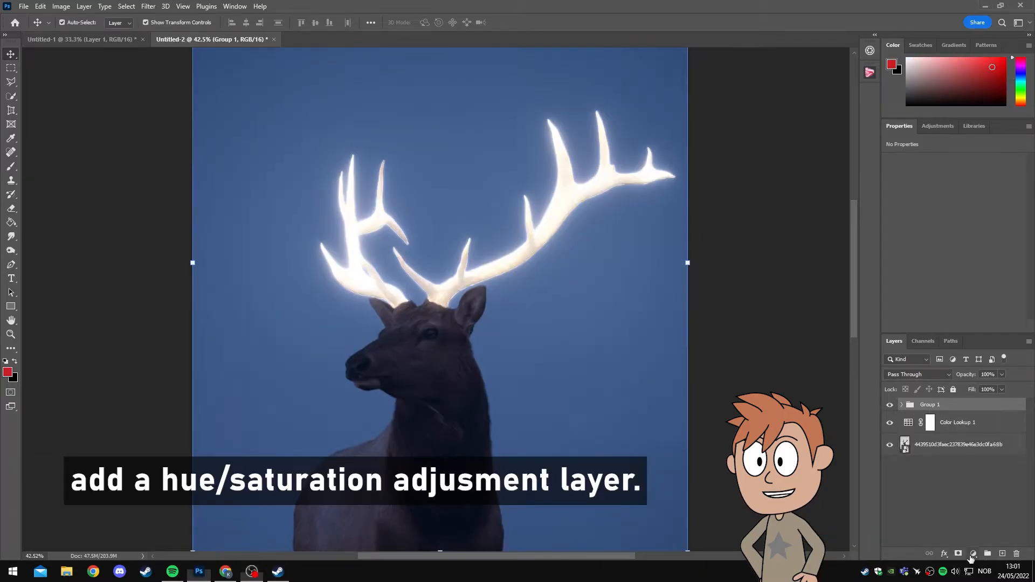
Add a colorized Hue/Saturation adjustment clipped to the antler group, with hue 195 and saturation 100
click(973, 554)
click(979, 451)
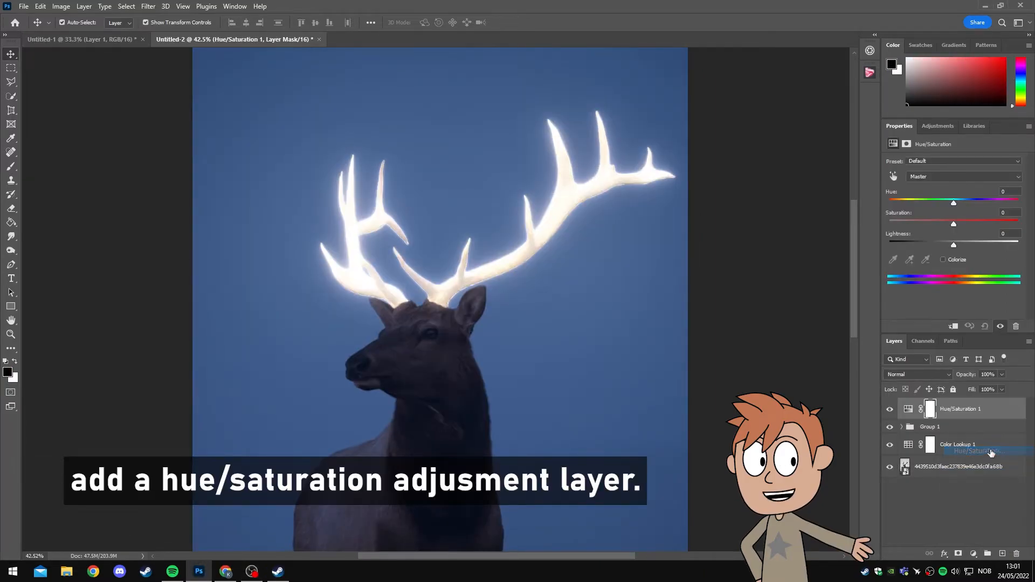
click(955, 258)
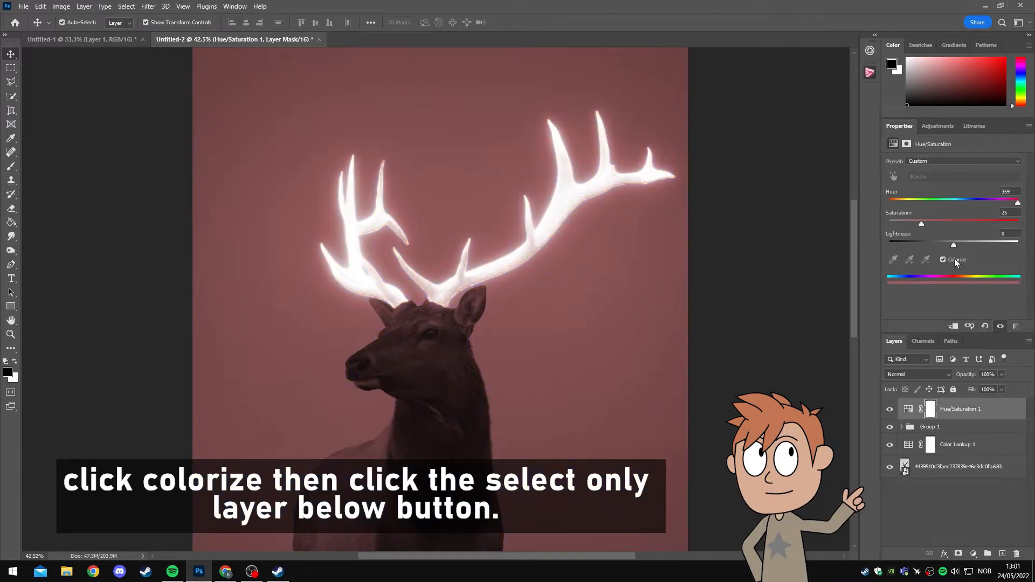
click(954, 326)
drag(928, 223, 958, 201)
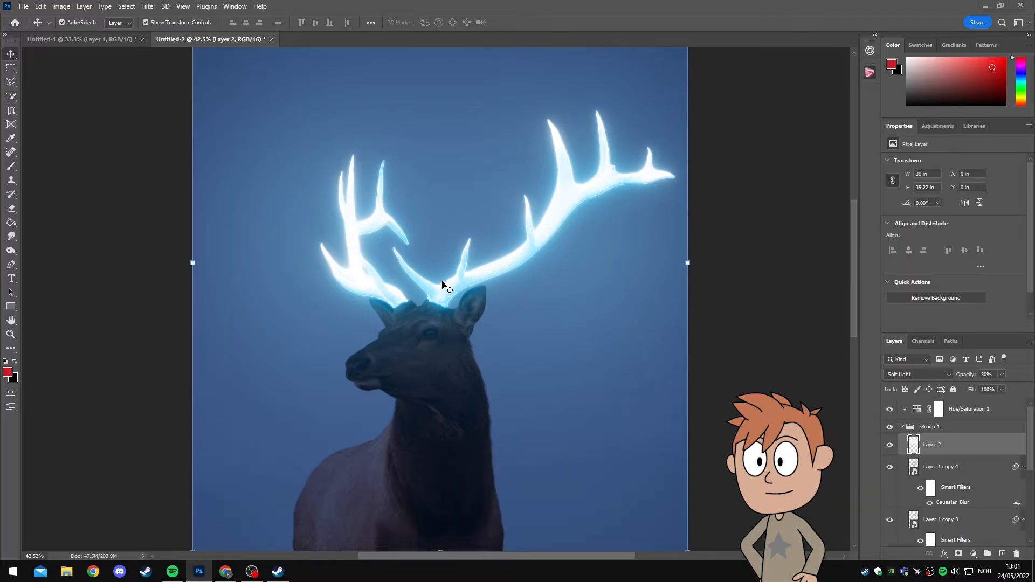
Collapse the antler group, add a new empty layer at the top of the stack, and sample the light-blue glow color from the antlers
scroll(442, 281, up, 3)
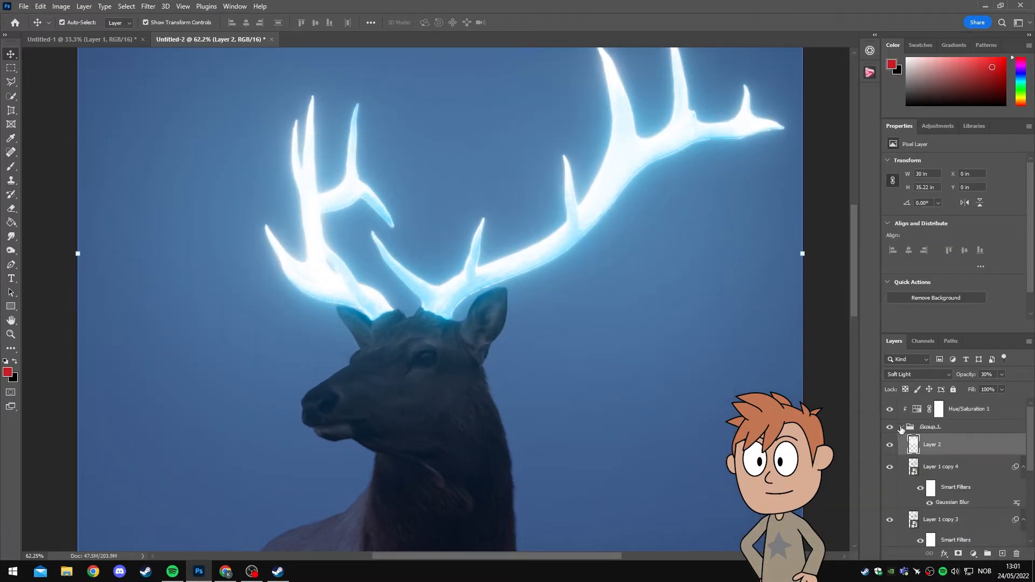
click(900, 428)
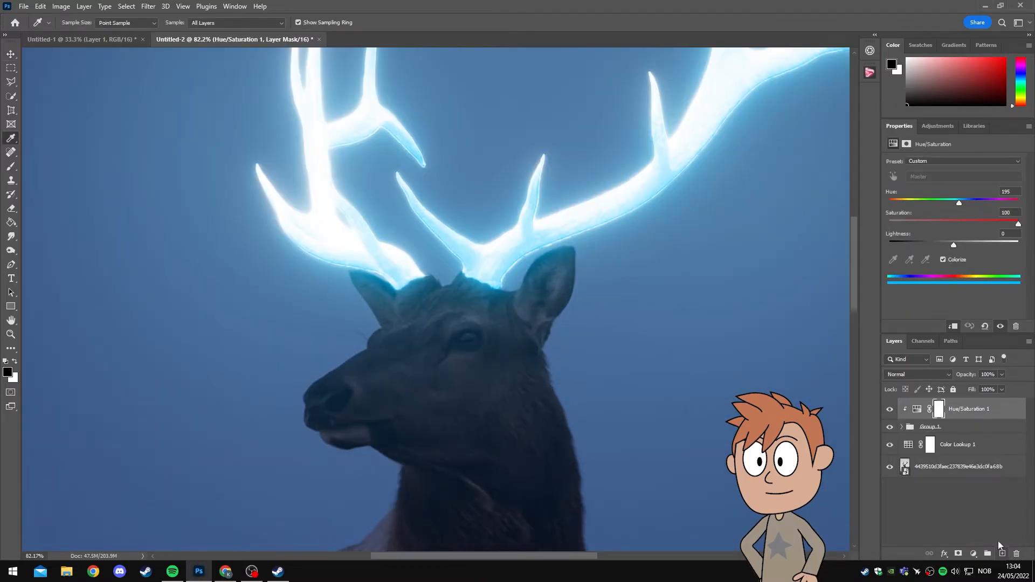
click(1003, 553)
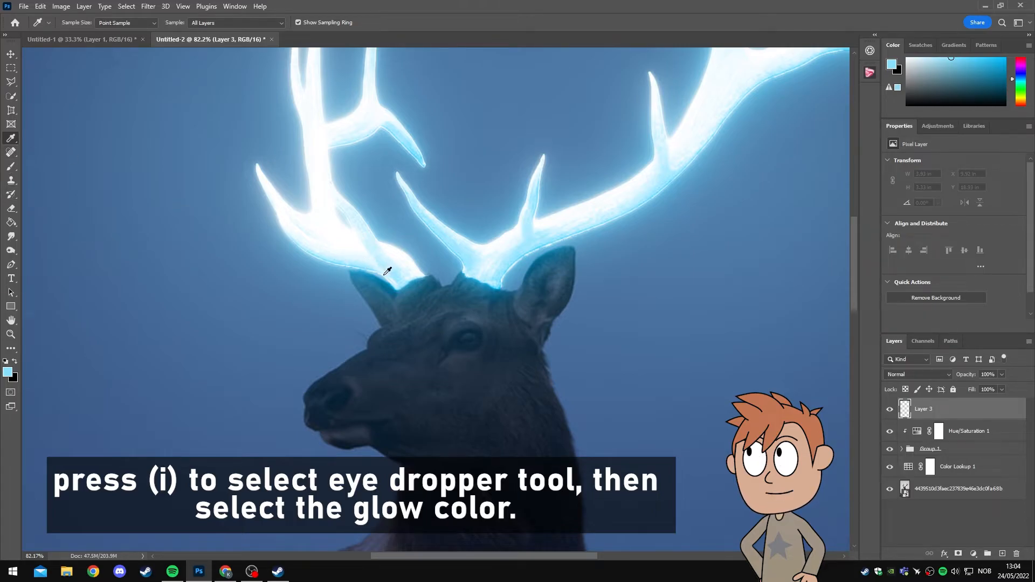
drag(403, 283, 402, 284)
key(v)
Paint light-blue highlights over the elk's head, ears and face with a soft brush at about 20% flow
click(11, 166)
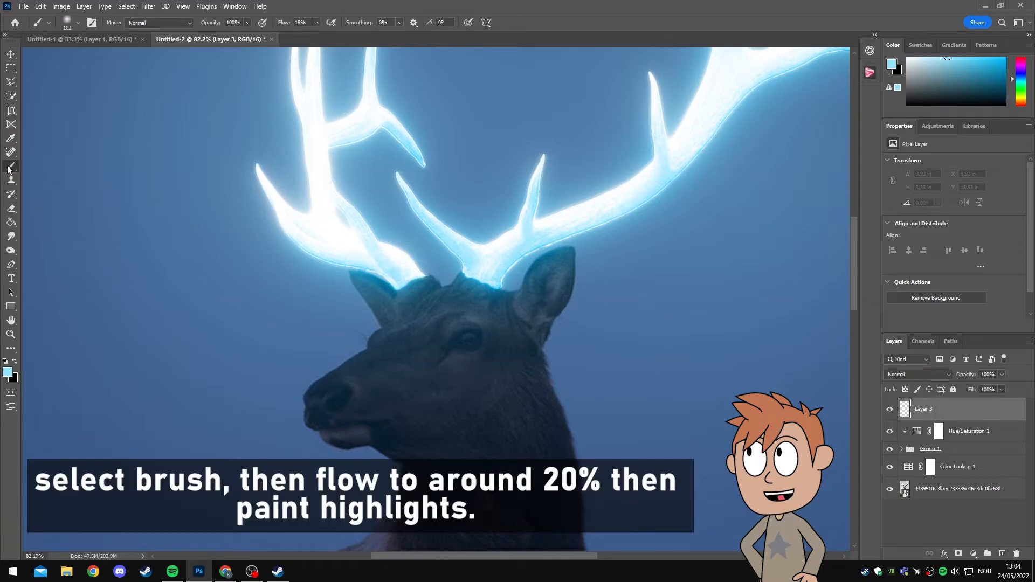
click(316, 23)
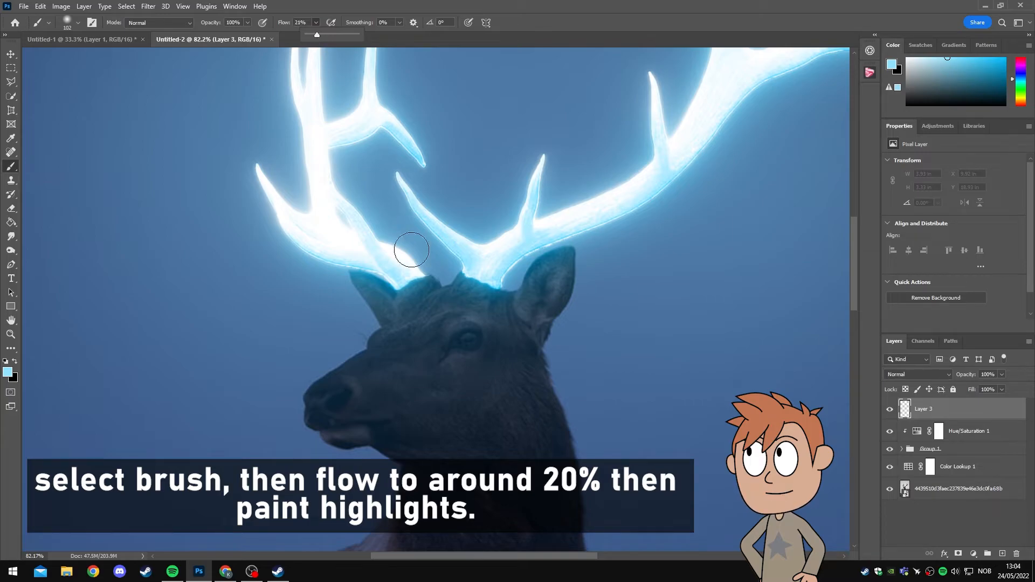
click(365, 285)
key(bracketleft)
key(bracketleft)
key(bracketleft)
mouse_move(365, 285)
mouse_down()
mouse_move(396, 304)
mouse_move(428, 284)
mouse_move(374, 296)
mouse_move(422, 283)
mouse_move(489, 294)
mouse_move(545, 271)
mouse_move(554, 306)
mouse_move(553, 268)
mouse_move(573, 260)
mouse_move(563, 254)
mouse_move(544, 302)
mouse_move(405, 290)
mouse_move(418, 305)
mouse_move(477, 313)
mouse_move(385, 338)
mouse_move(381, 350)
mouse_move(536, 343)
mouse_up()
key(bracketright)
key(bracketright)
key(bracketright)
key(bracketright)
key(bracketright)
key(bracketright)
mouse_move(329, 400)
mouse_down()
mouse_move(362, 380)
mouse_move(506, 356)
mouse_up()
key(ctrl+z)
key(ctrl+z)
key(bracketright)
key(bracketright)
key(bracketright)
key(bracketright)
key(bracketright)
key(bracketright)
drag(387, 424, 489, 424)
key(ctrl+z)
mouse_move(360, 392)
mouse_down()
mouse_move(470, 387)
mouse_move(475, 372)
mouse_up()
key(ctrl+z)
mouse_move(422, 345)
alt+mouse_down()
mouse_move(371, 348)
mouse_move(525, 327)
mouse_move(399, 330)
mouse_move(512, 345)
alt+mouse_up()
key(ctrl+z)
mouse_move(387, 343)
mouse_down()
mouse_move(324, 392)
mouse_move(376, 336)
mouse_move(348, 382)
mouse_up()
key(ctrl+z)
alt+scroll(405, 366, down, 2)
mouse_move(426, 370)
mouse_down()
mouse_move(407, 349)
mouse_move(322, 363)
mouse_up()
key(ctrl+z)
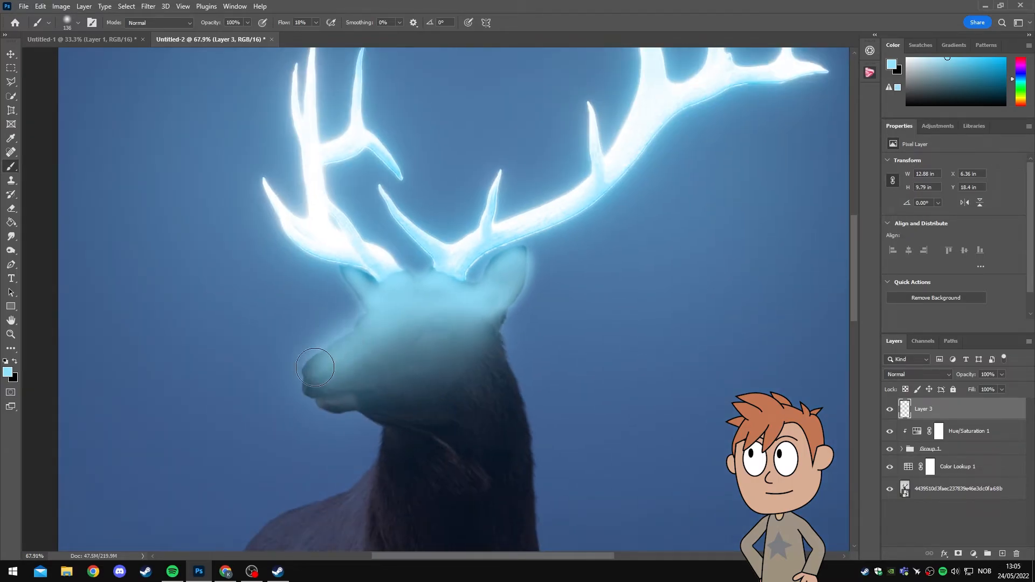
Enlarge the soft brush to cover the elk's whole head and add one faint light-blue dab over it
alt+drag(423, 421, 574, 377)
click(442, 409)
key(ctrl+z)
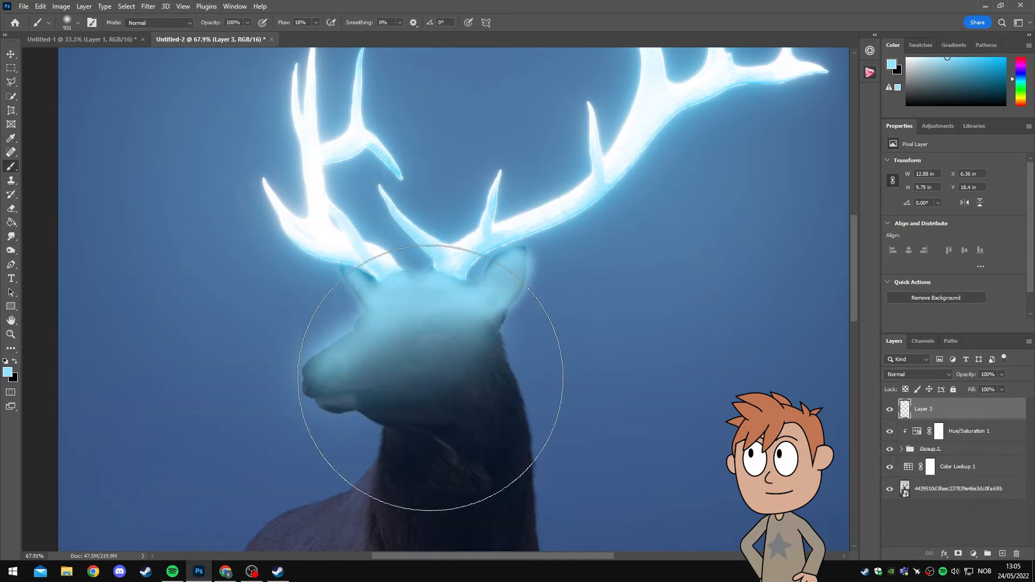
click(432, 376)
Set the painted highlight layer to Color Dodge with 50% fill, and hide the transform controls
alt+scroll(432, 377, down, 3)
key(v)
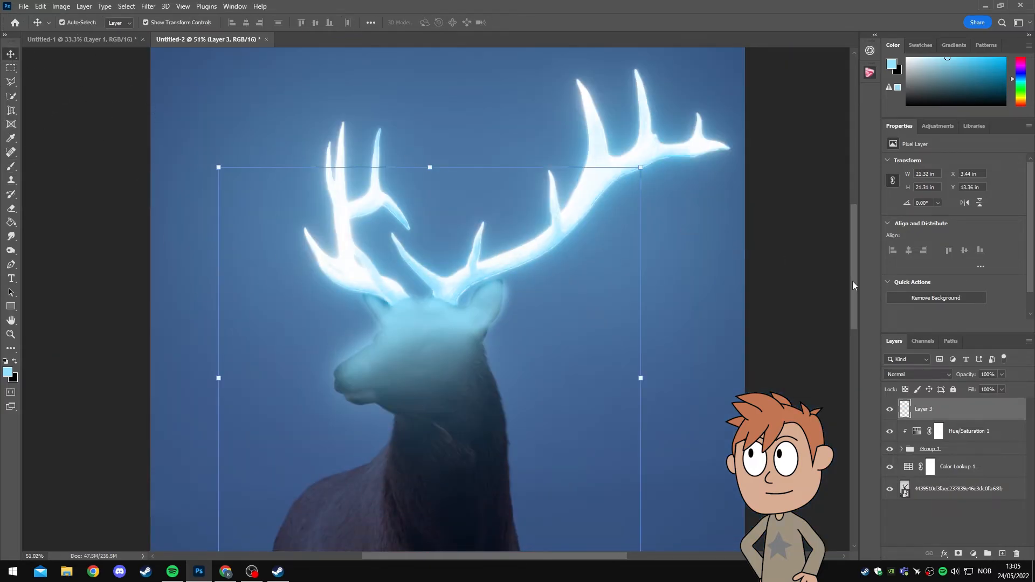
click(937, 376)
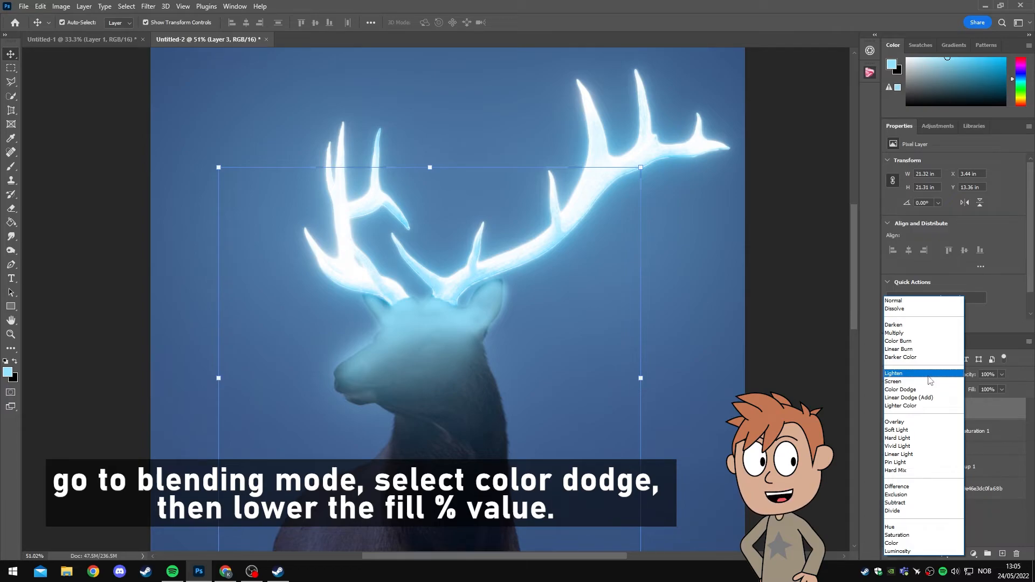
click(923, 390)
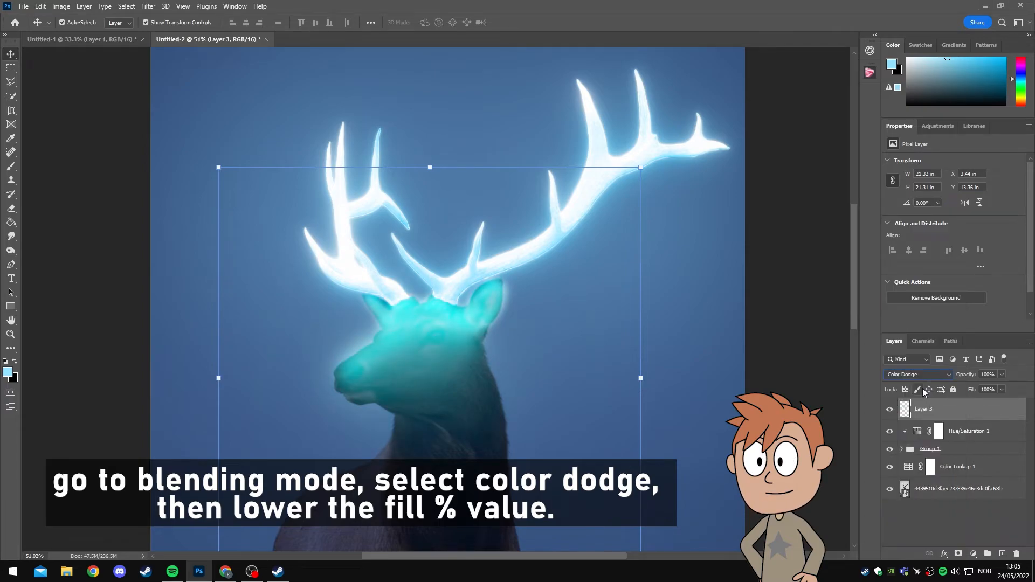
click(1006, 390)
drag(1007, 402, 977, 402)
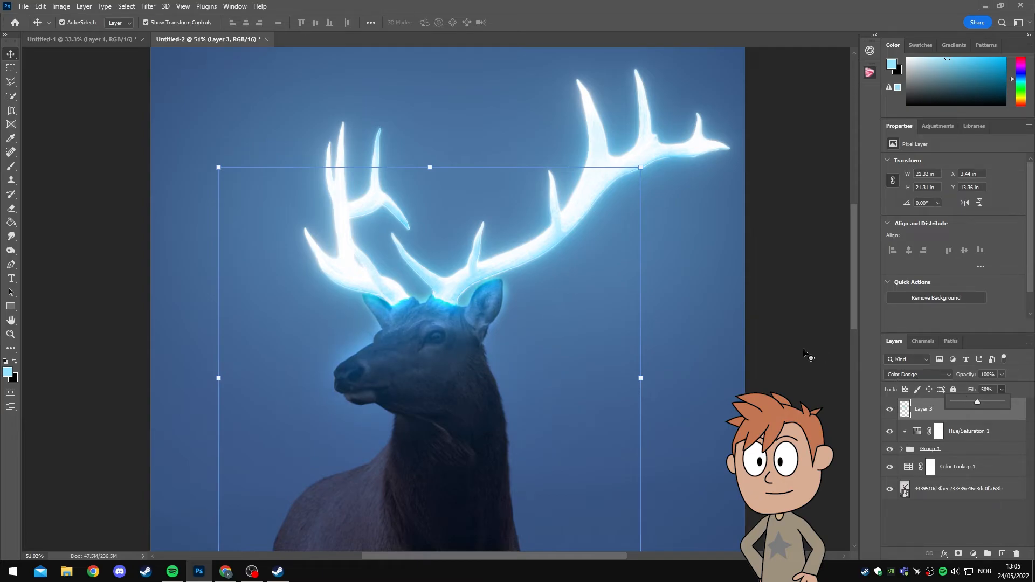
click(154, 24)
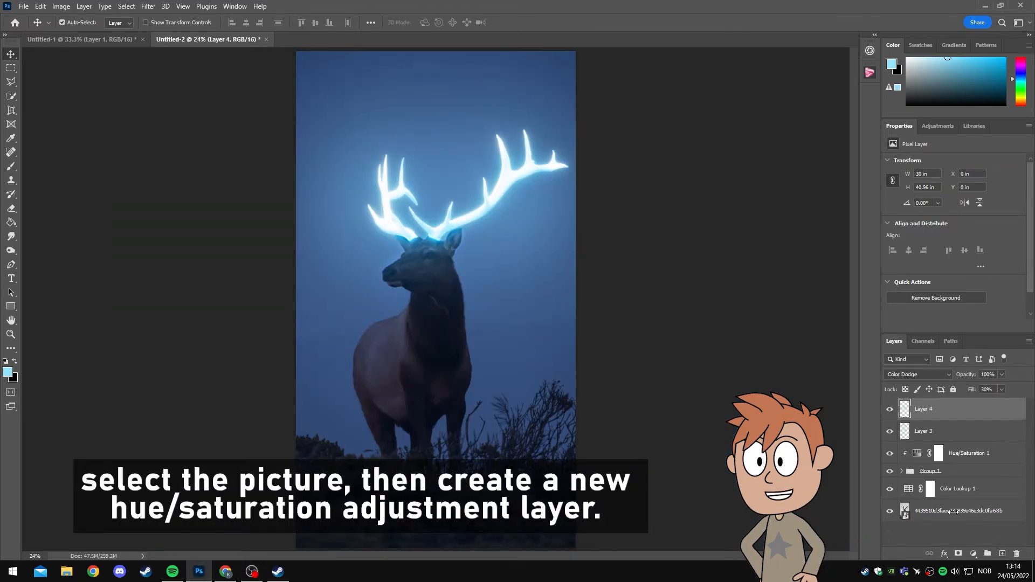
Add a Hue/Saturation adjustment layer directly above the elk picture layer and set its saturation to -50
click(952, 514)
click(973, 554)
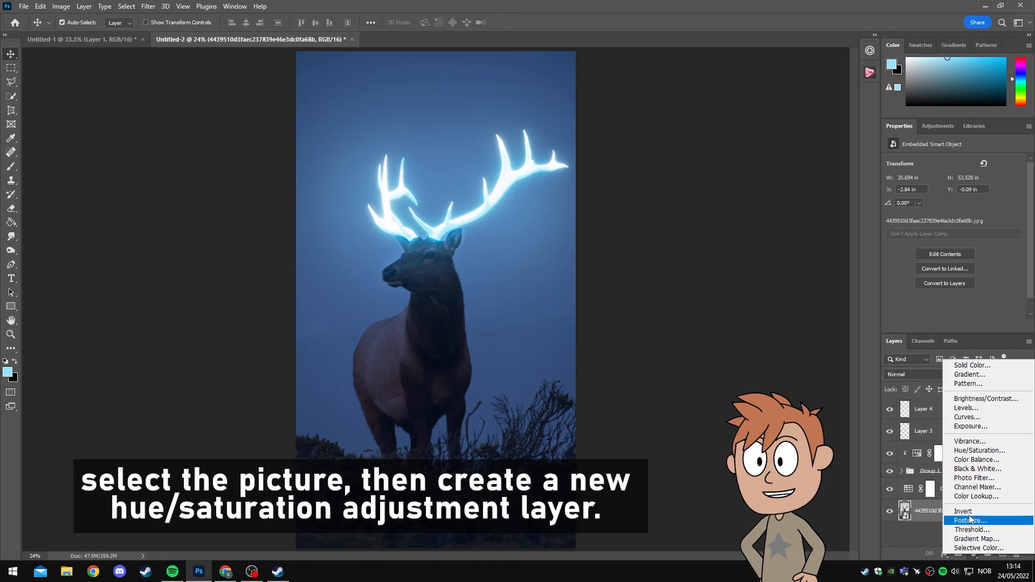
click(978, 451)
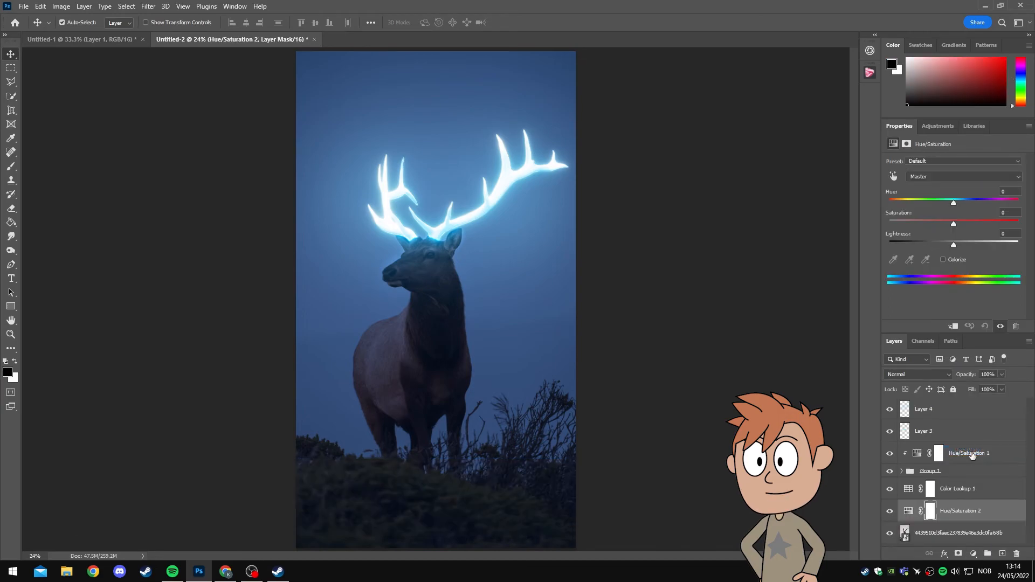
drag(953, 224, 920, 221)
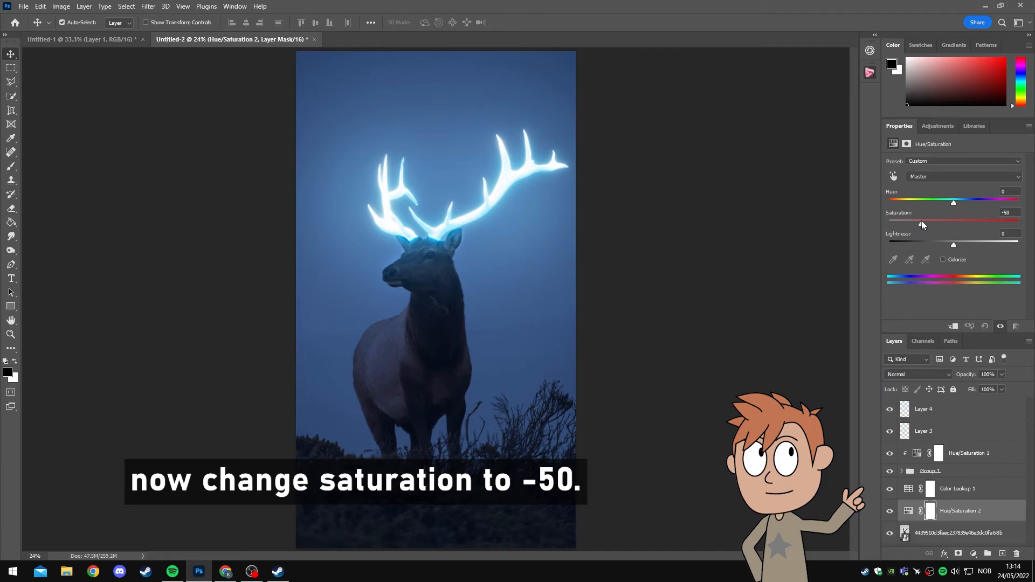
Add a Levels adjustment layer above the Color Lookup layer, with output white level 159 and midtones 0.90, and deselect all layers
click(954, 488)
click(974, 554)
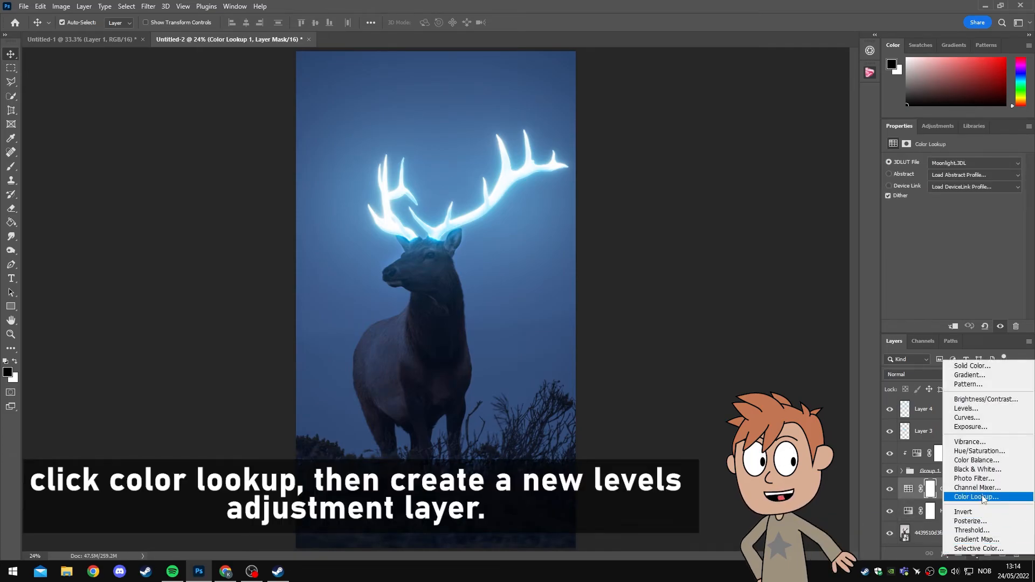
click(965, 409)
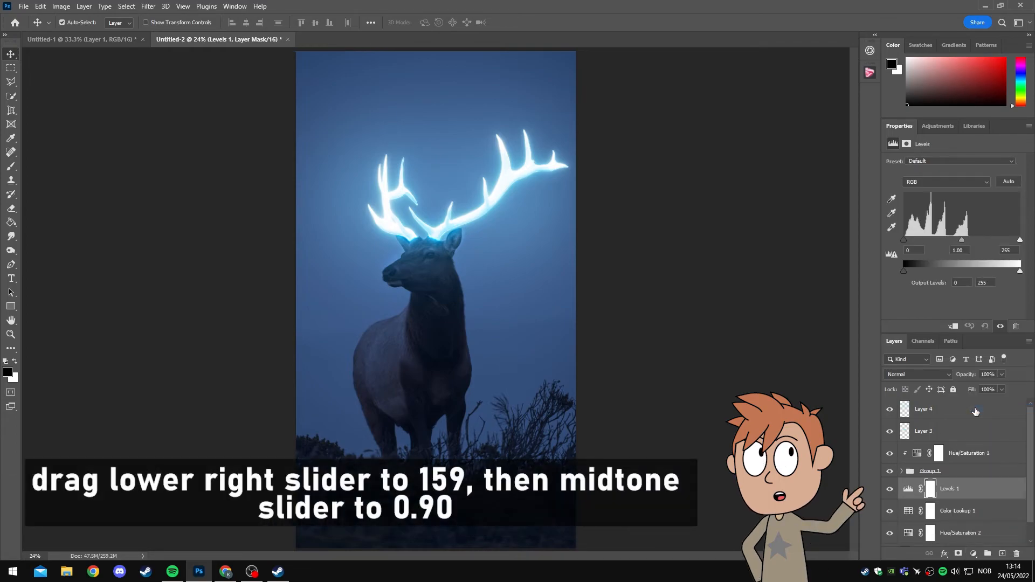
drag(1019, 271, 965, 241)
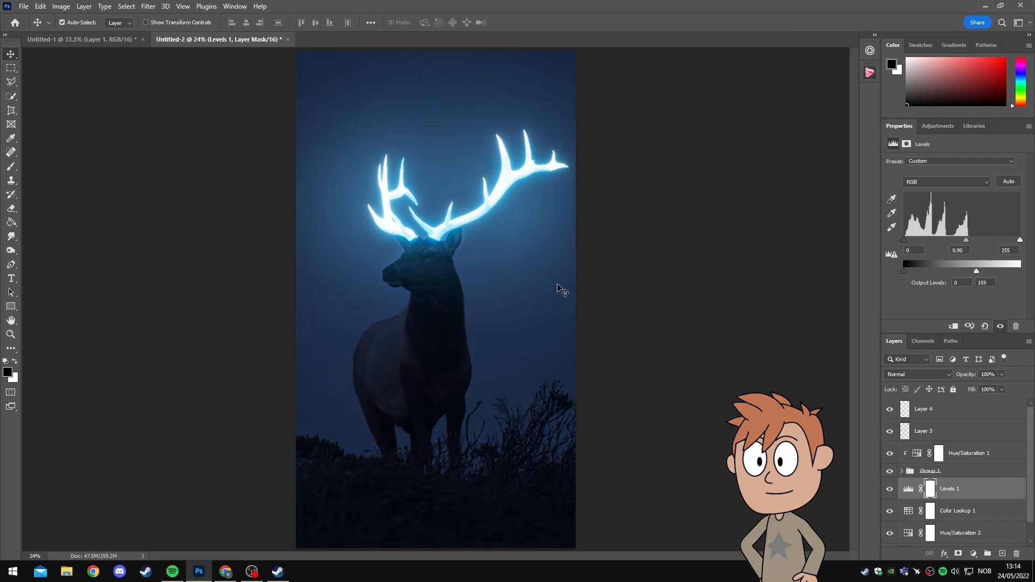
click(660, 305)
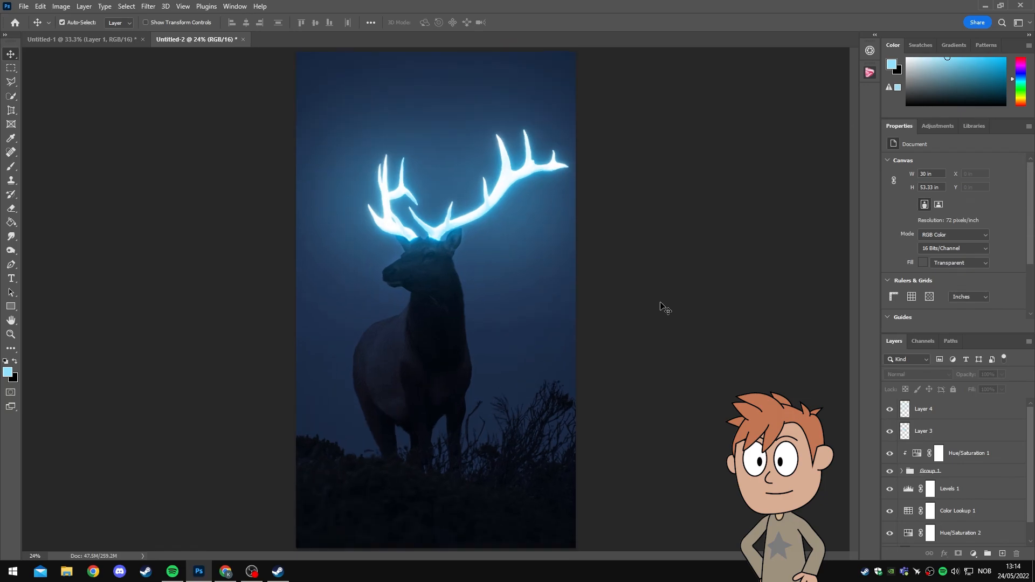